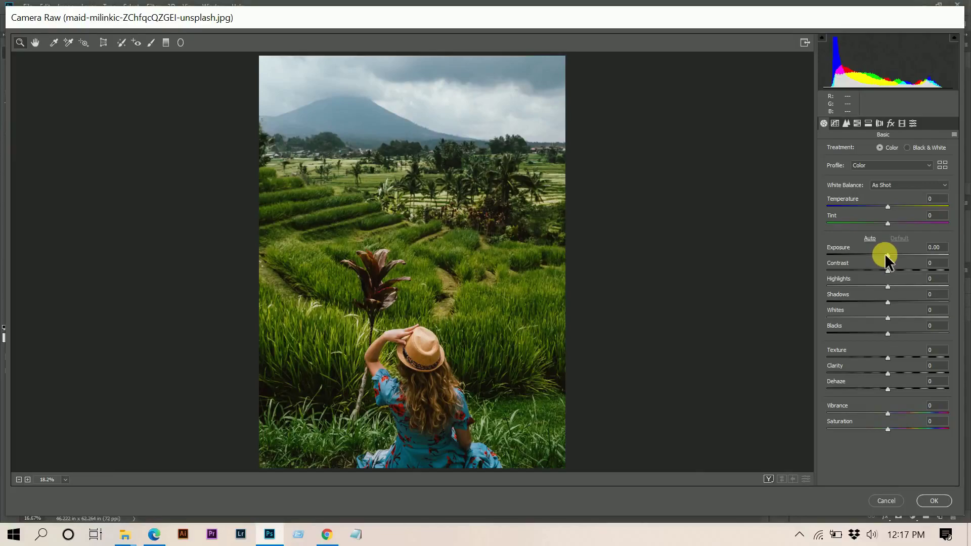
Step: Set the photo's Exposure to -0.20 and Contrast to +7, with a side-by-side before/after comparison shown
left_click(888, 253)
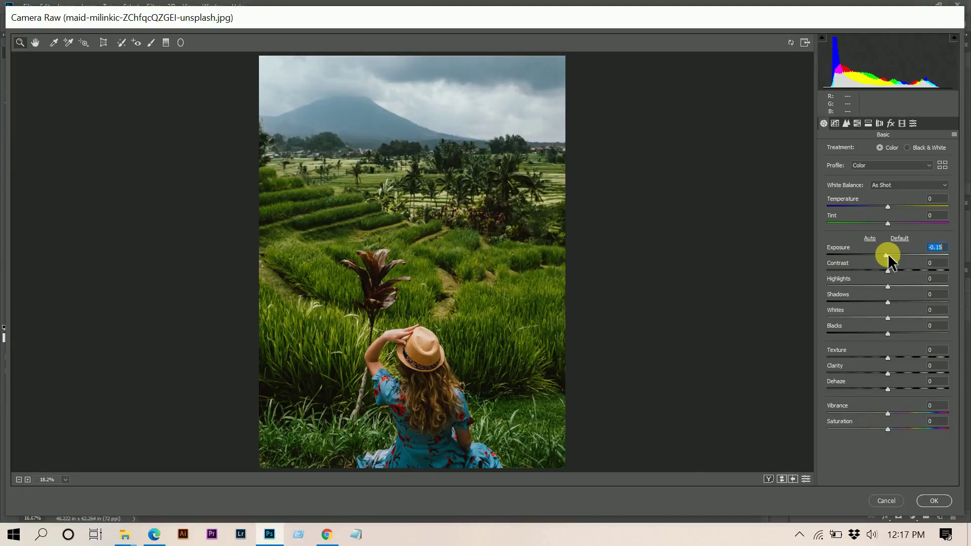
left_click_drag(887, 254, 891, 271)
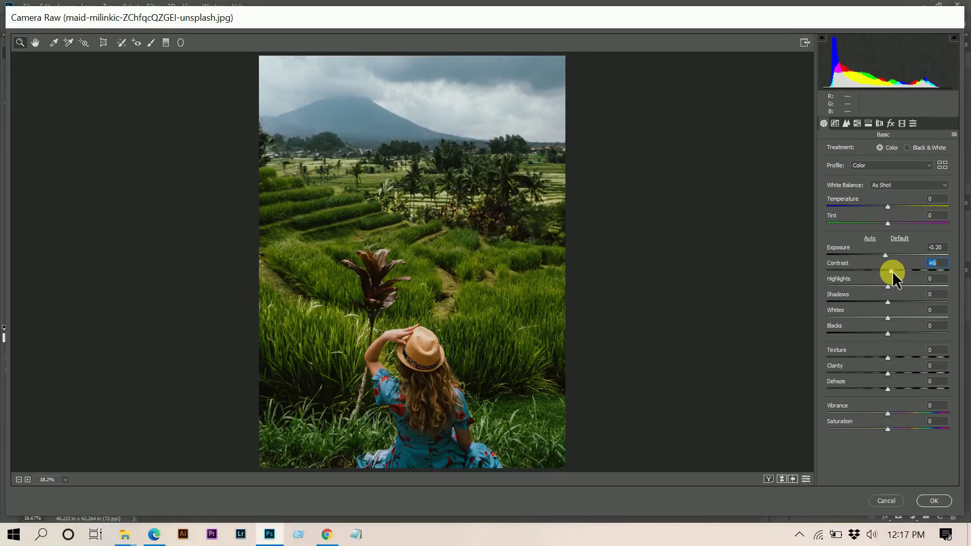
key("q")
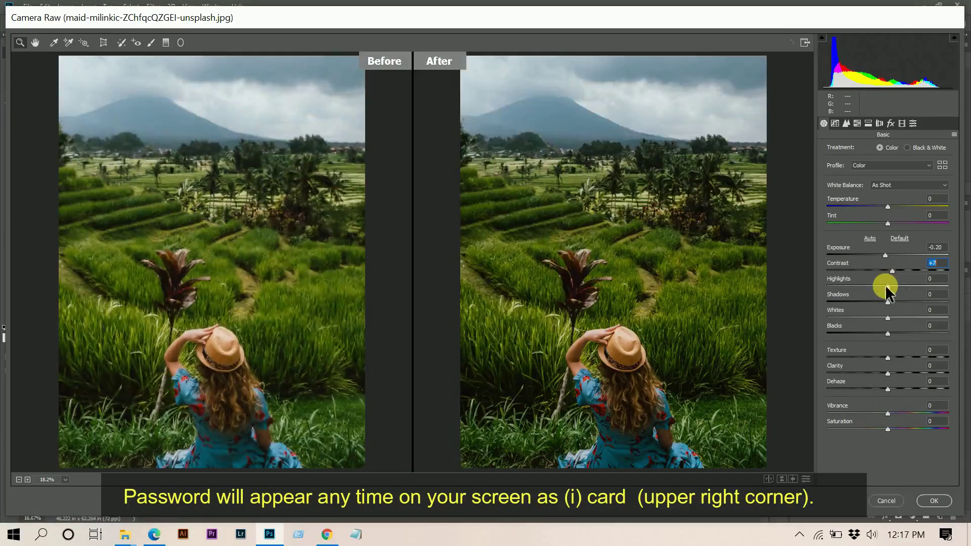
Step: Rebalance the photo's tonal range with Highlights -40, Shadows +100, Whites -38 and Blacks +100
left_click_drag(885, 287, 864, 289)
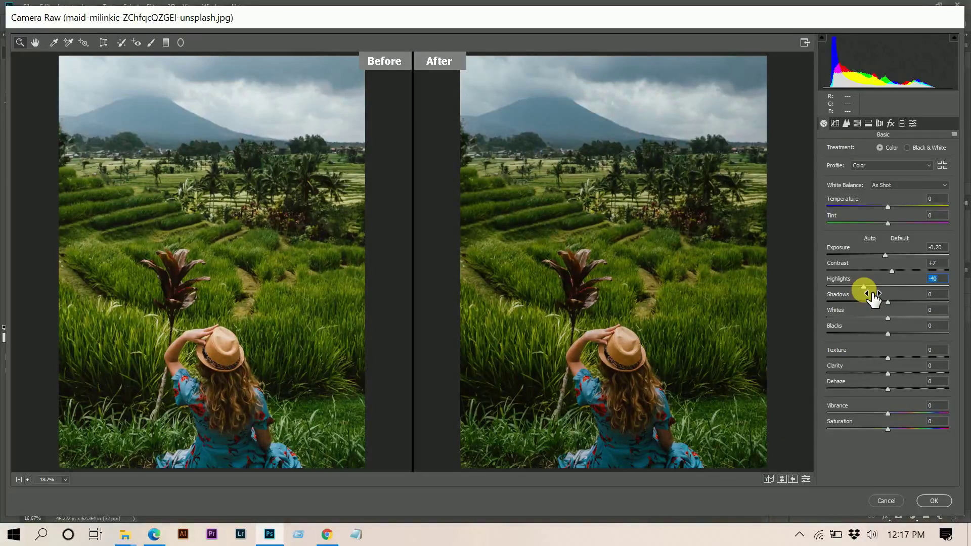
left_click_drag(903, 302, 966, 303)
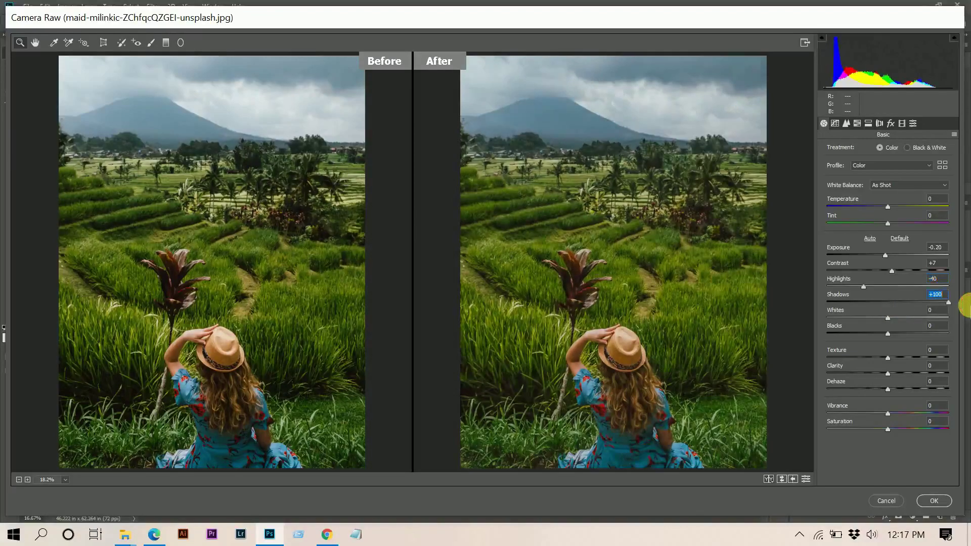
left_click_drag(888, 318, 879, 317)
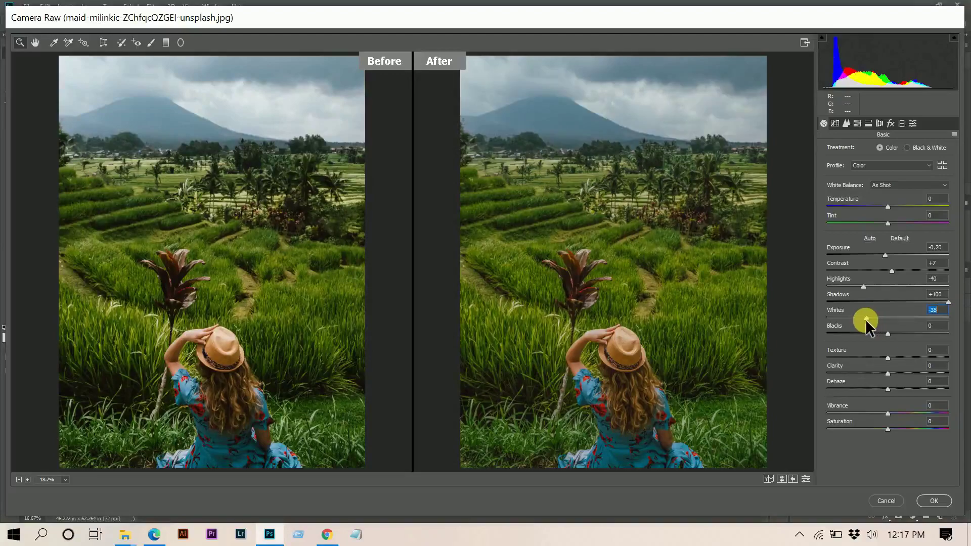
left_click_drag(864, 319, 865, 318)
left_click_drag(909, 335, 967, 334)
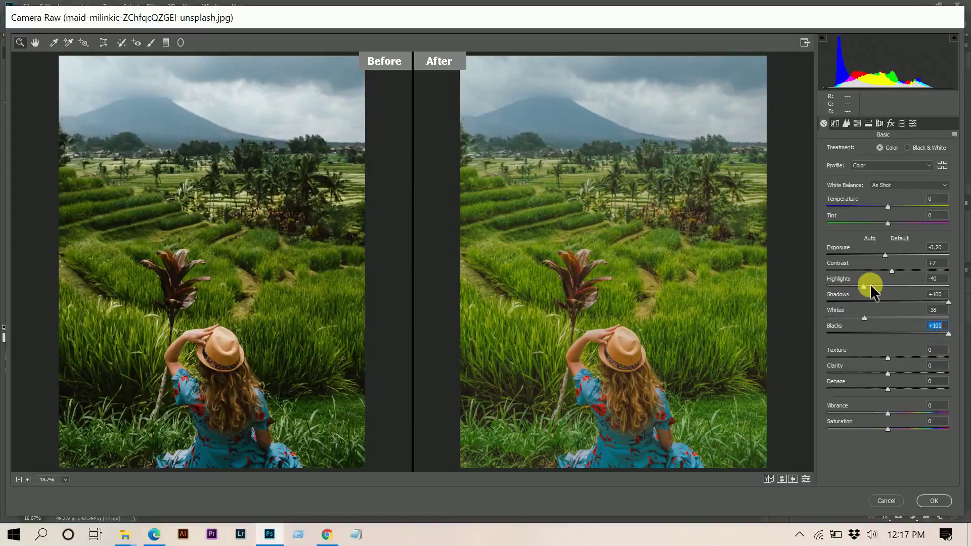
Step: Boost the photo's presence by setting Clarity to +27 and Vibrance to +20
mouse_move(909, 373)
left_mouse_down()
mouse_move(900, 391)
mouse_move(903, 374)
left_mouse_up()
left_click(905, 411)
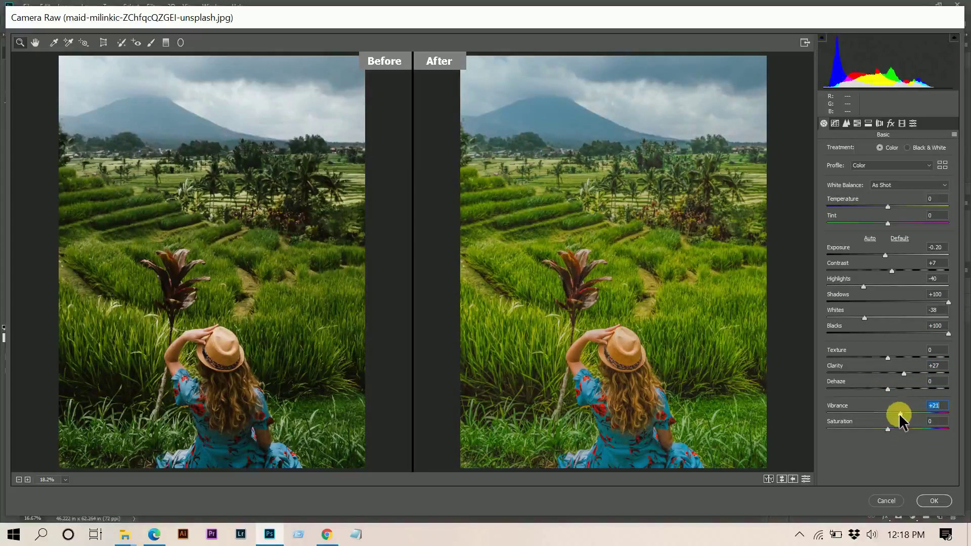
left_click_drag(900, 414, 900, 414)
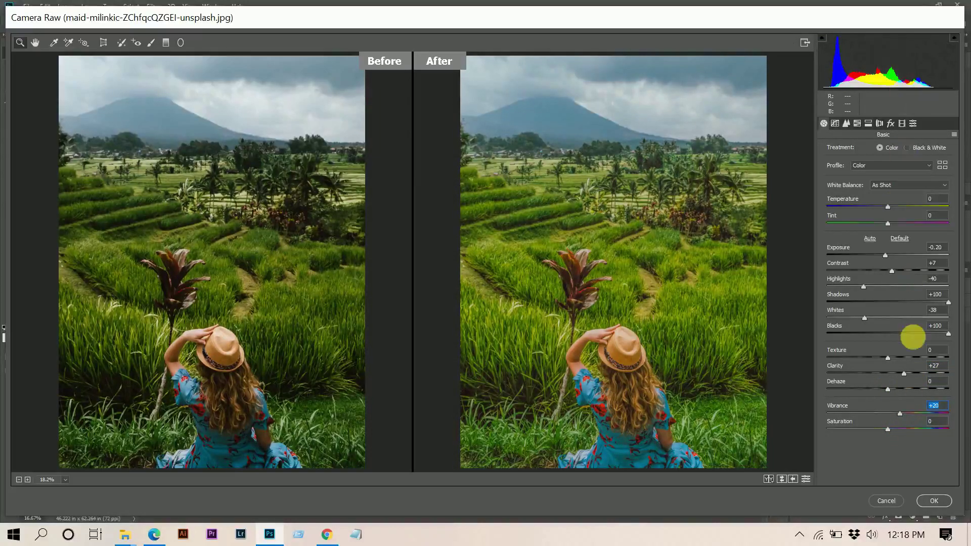
Step: On the RGB point tone curve, raise the black point to output 20 and add a shadow point at input 25, output 32
left_click(834, 123)
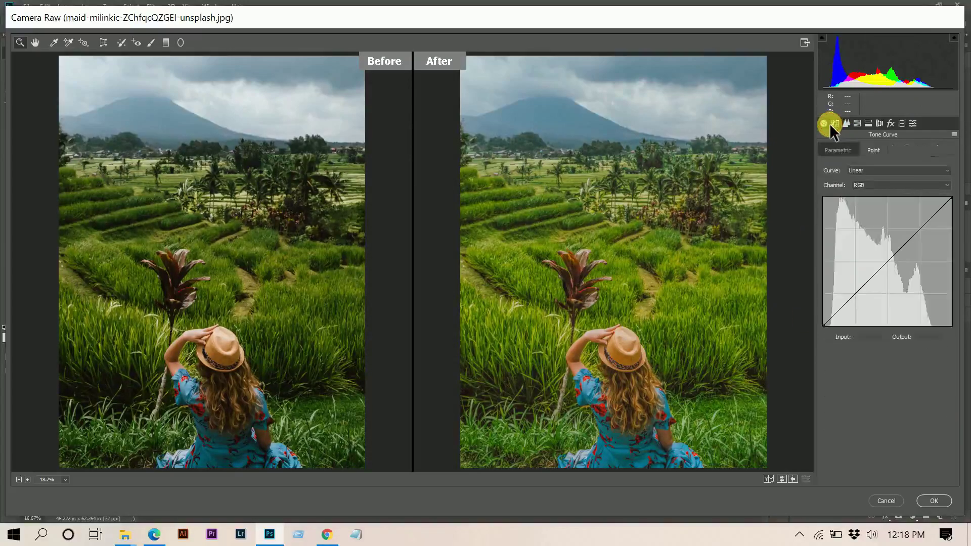
left_click(825, 325)
left_click_drag(835, 336, 819, 313)
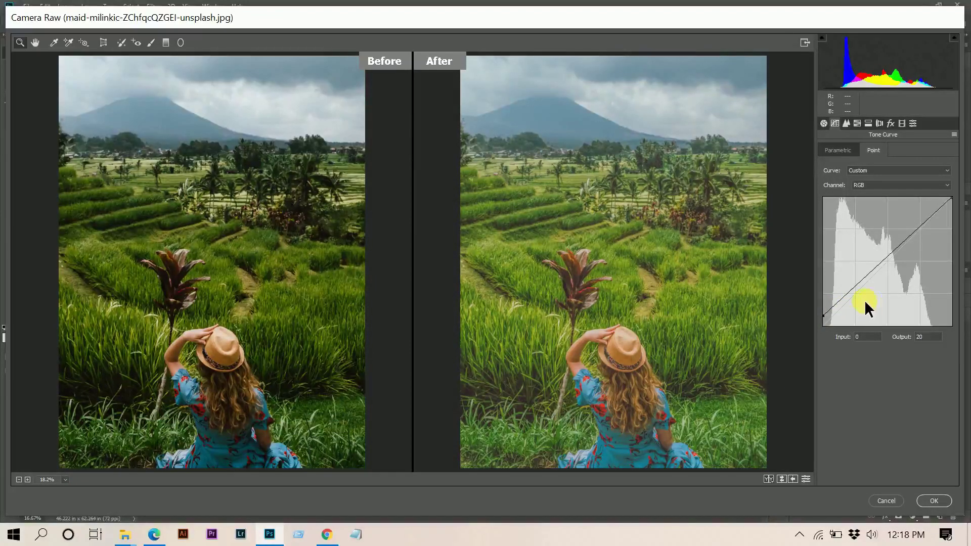
left_click(841, 302)
mouse_move(845, 303)
left_mouse_down()
mouse_move(834, 309)
mouse_move(844, 321)
left_mouse_up()
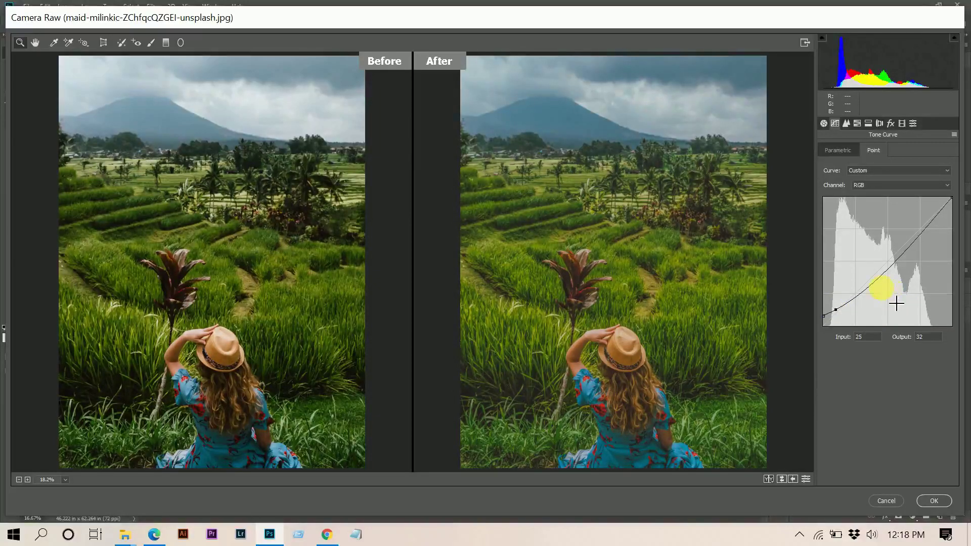
Step: Add RGB curve points at input 77/output 74 and input 186/output 189, and lower the white point to output 248
mouse_move(874, 288)
left_mouse_down()
mouse_move(885, 269)
mouse_move(863, 282)
mouse_move(871, 299)
left_mouse_up()
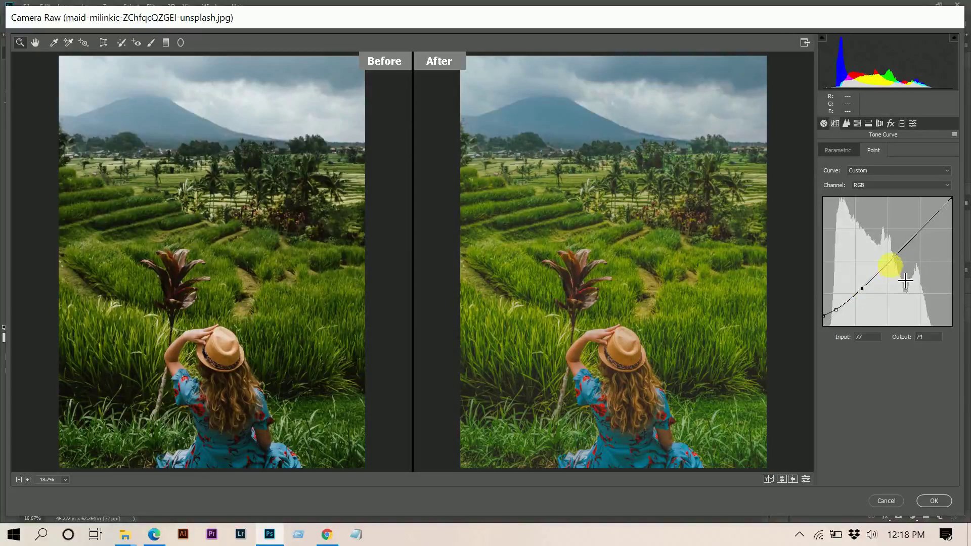
left_click(907, 243)
mouse_move(924, 258)
left_mouse_down()
mouse_move(934, 243)
mouse_move(926, 254)
left_mouse_up()
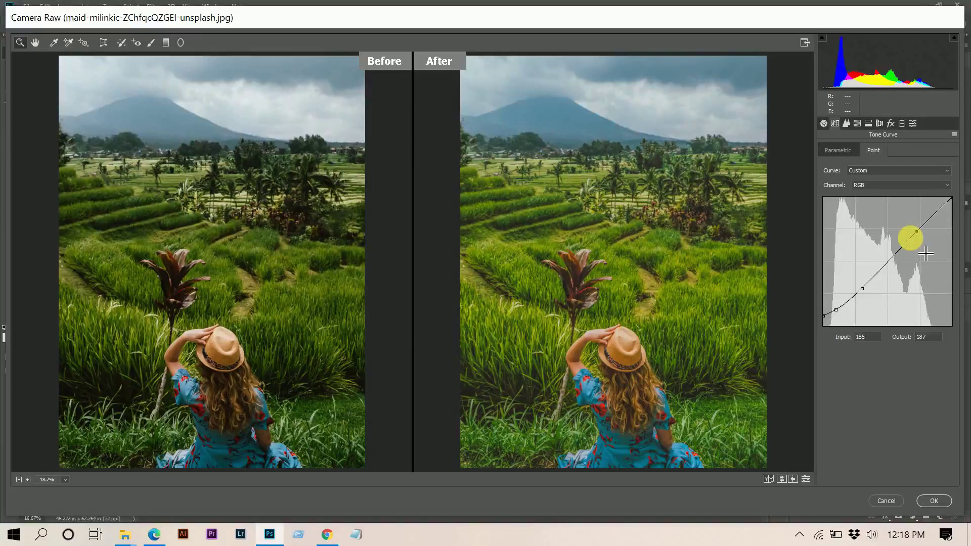
key("Up")
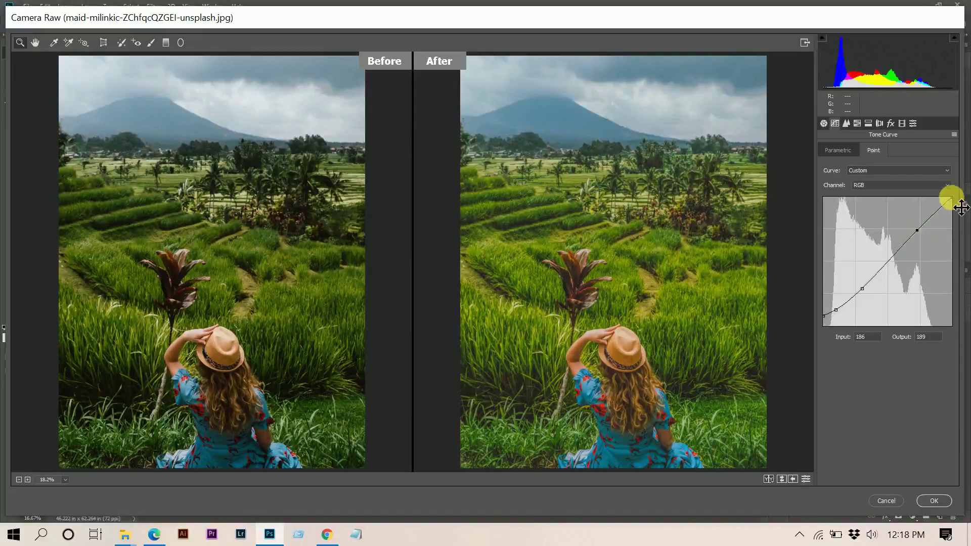
left_click_drag(962, 207, 966, 212)
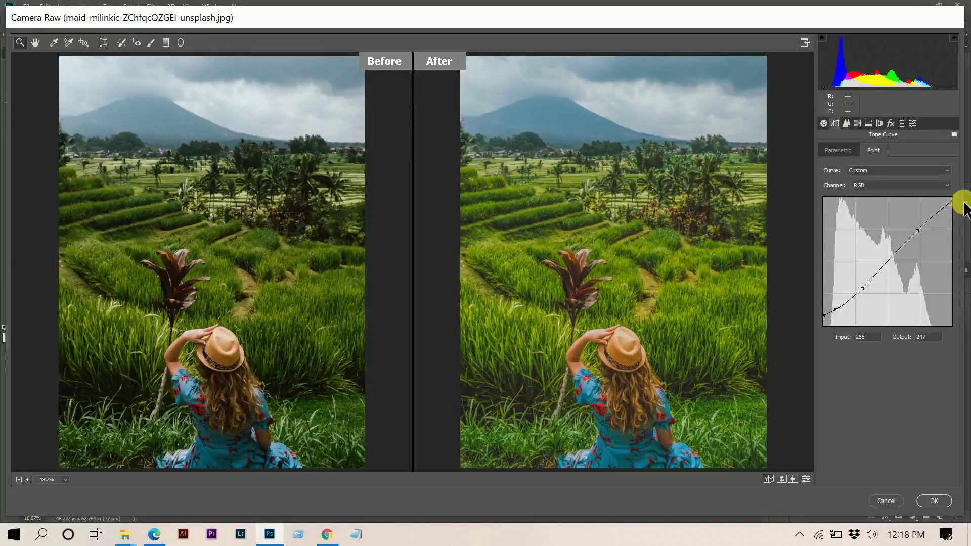
Step: On the Red channel's point curve, add a shadow point and lower it to input 31, output 9
left_click(899, 186)
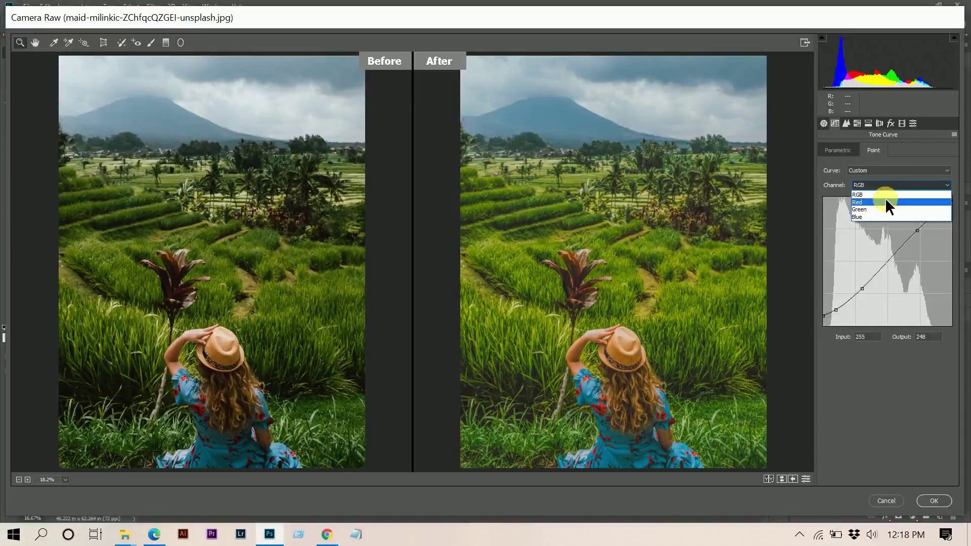
left_click(886, 201)
left_click_drag(838, 309, 867, 323)
key("Down")
key("Down")
key("Down")
key("Down")
key("Down")
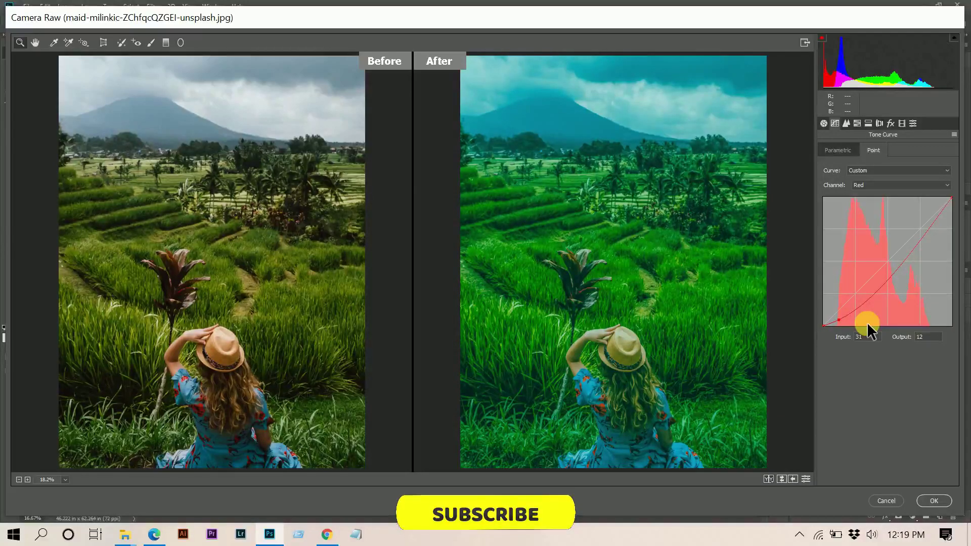
key("Left")
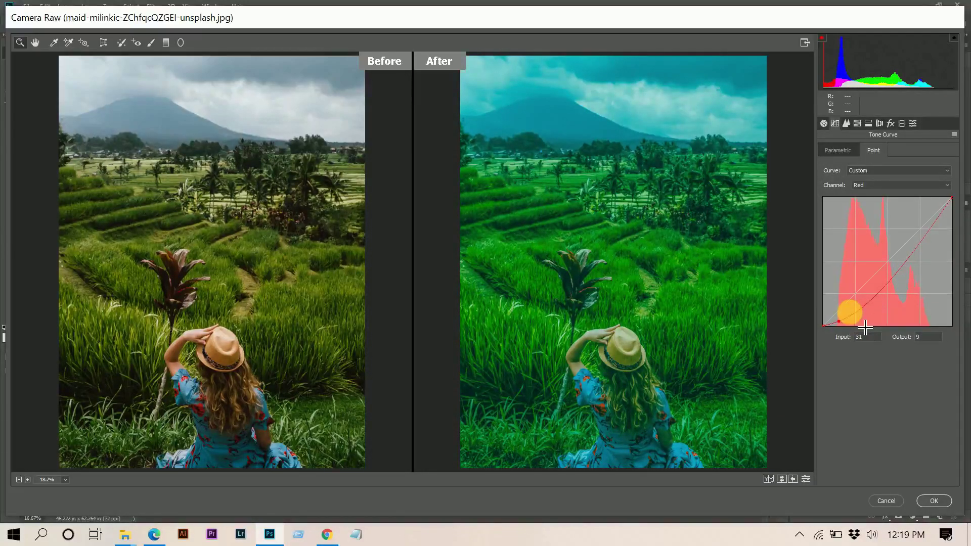
Step: Add two midtone points to the Red curve and raise a highlight point to input 180, output 196
left_click(864, 293)
left_click_drag(879, 309, 915, 229)
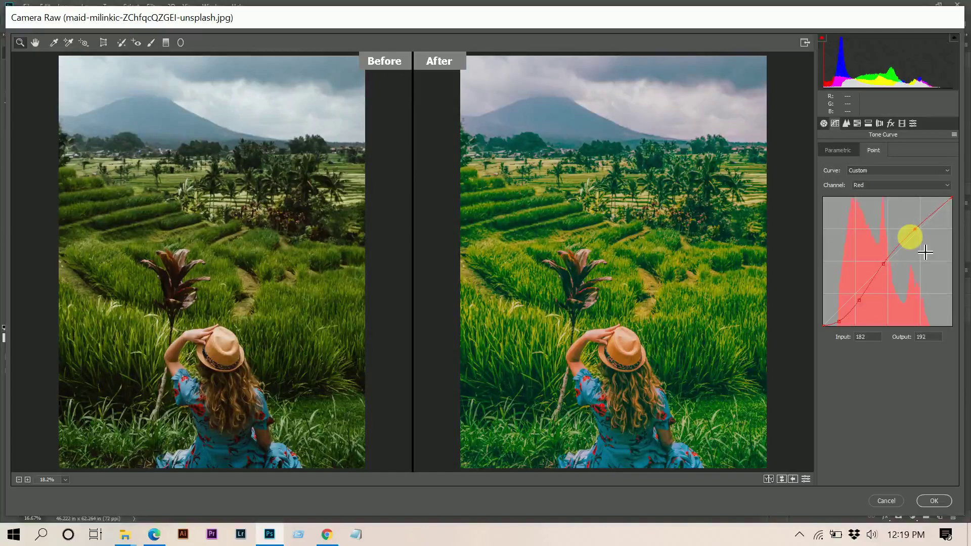
key("Left")
key("Left")
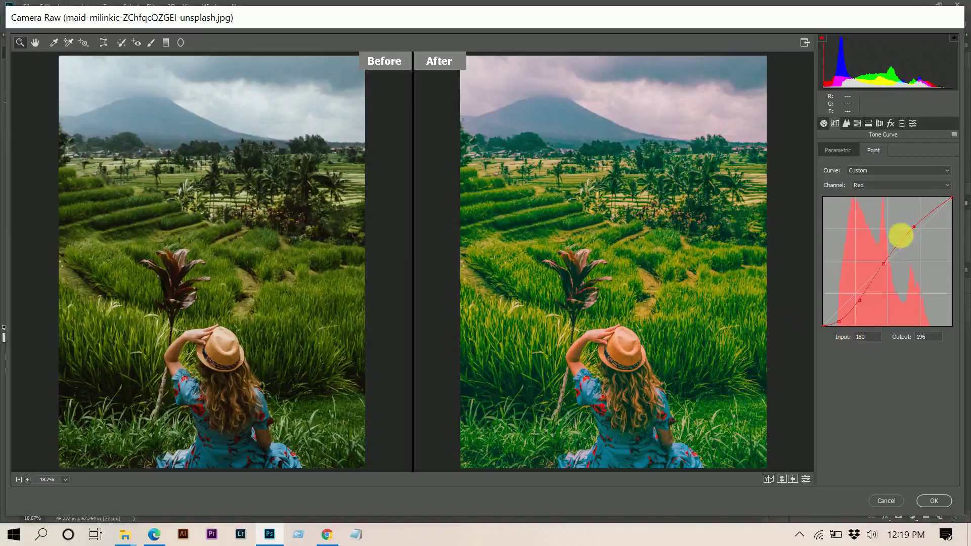
Step: Shape the Green channel curve with a lowered shadow point and points at input 120/output 124 and input 181/output 199
left_click(898, 186)
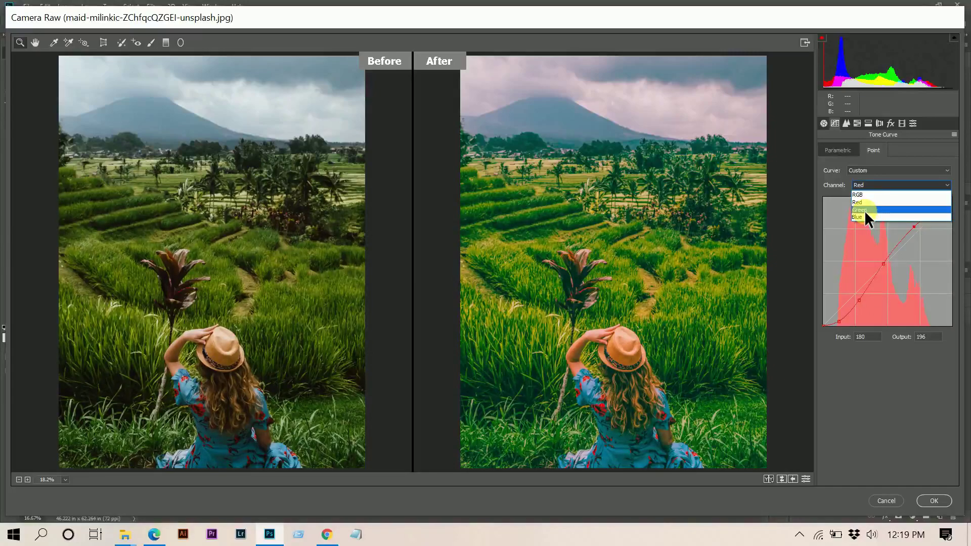
left_click(864, 209)
mouse_move(843, 314)
left_mouse_down()
mouse_move(833, 320)
mouse_move(845, 330)
left_mouse_up()
left_click_drag(882, 303, 893, 270)
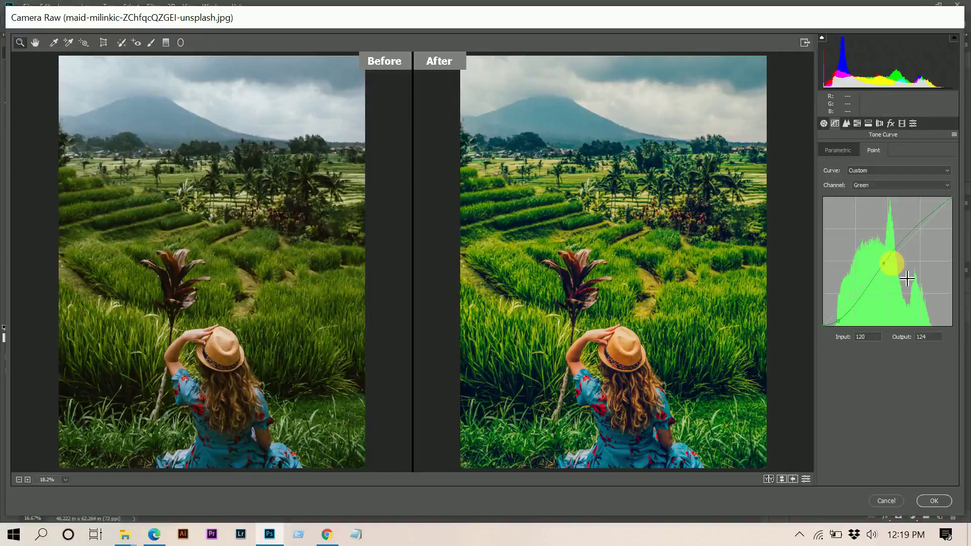
left_click_drag(931, 242, 926, 251)
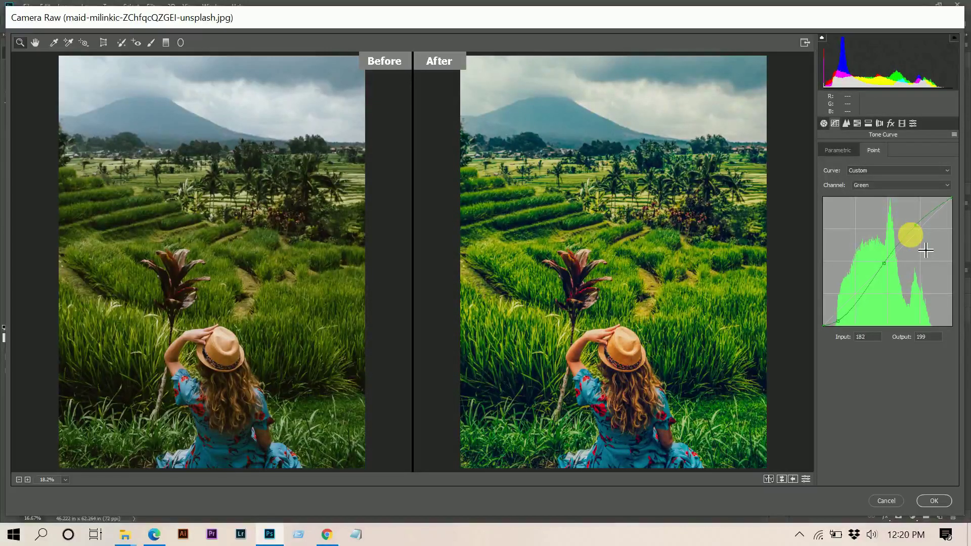
left_click_drag(926, 250, 925, 250)
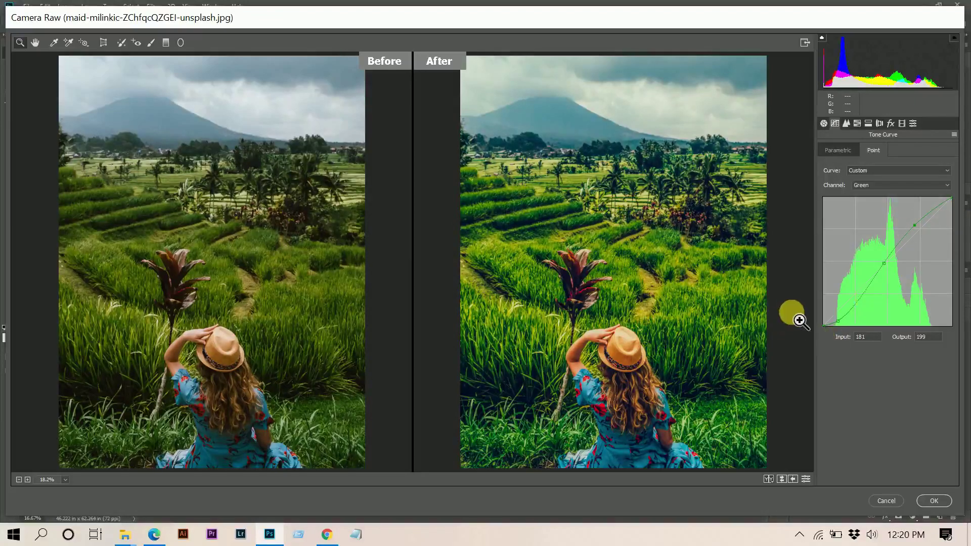
Step: Shape the Blue channel curve with input/output points at 25/10, 83/70, 119/122 and 182/199
left_click(922, 185)
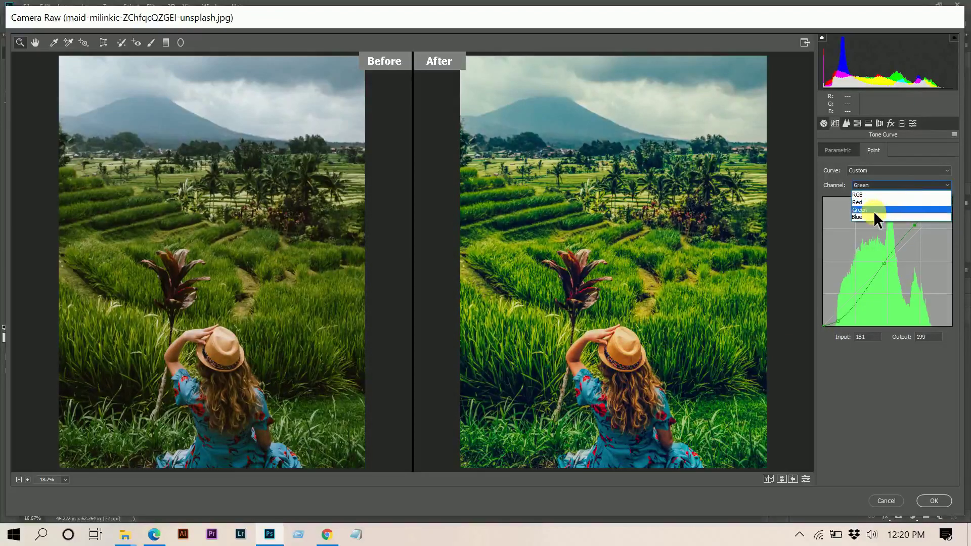
left_click(869, 217)
left_click_drag(840, 307, 837, 320)
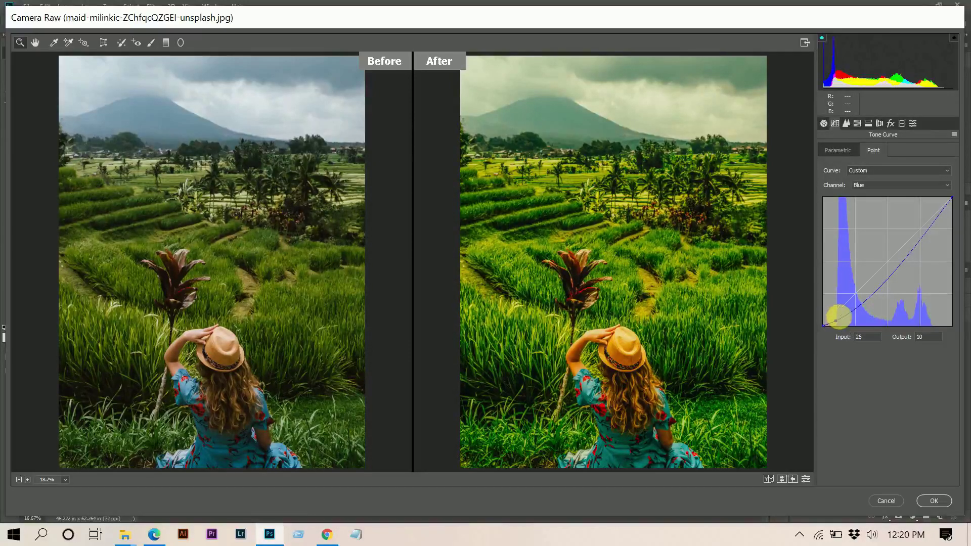
left_click(866, 293)
left_click_drag(866, 292, 873, 303)
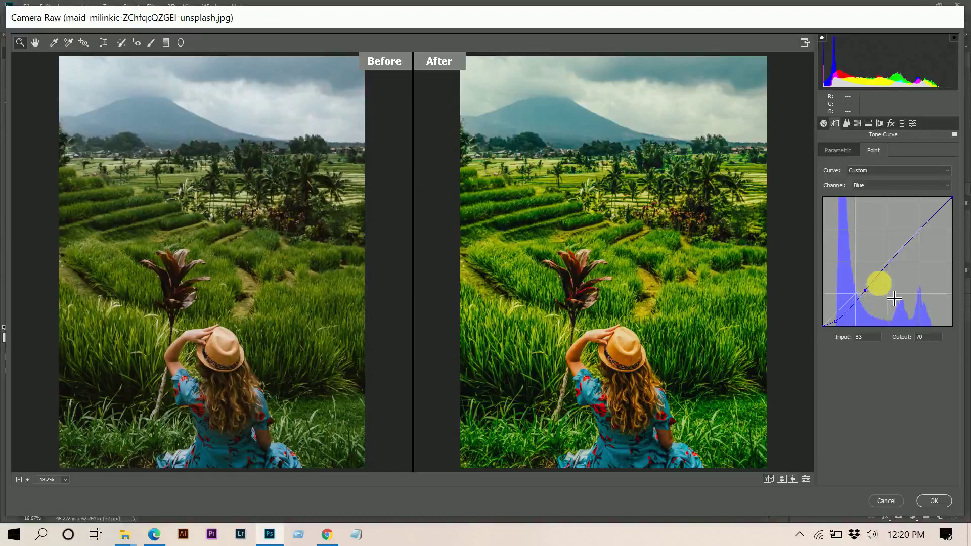
left_click_drag(906, 271, 892, 276)
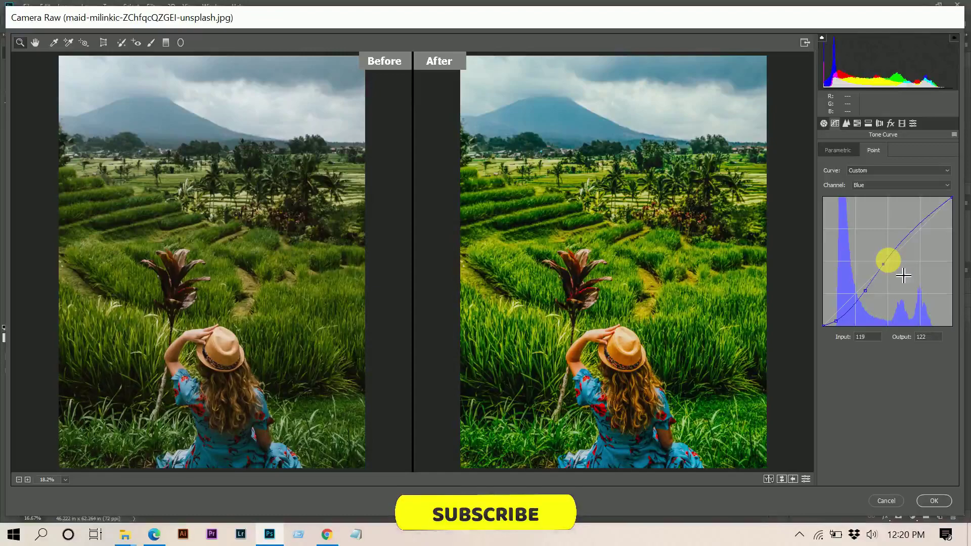
left_click(919, 227)
left_click_drag(918, 227, 912, 235)
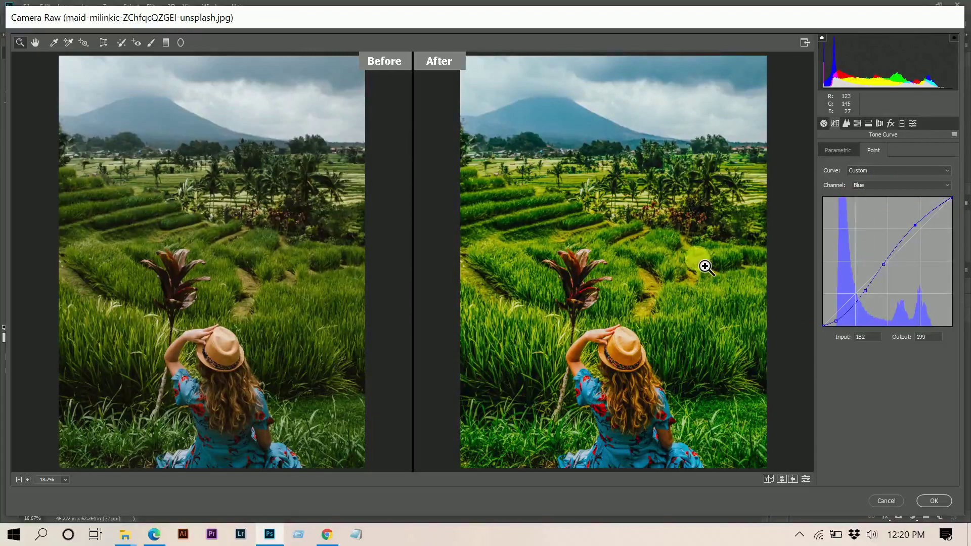
Step: Sharpen the photo with Amount 32, Radius 1.3 and Detail 33
left_click(847, 123)
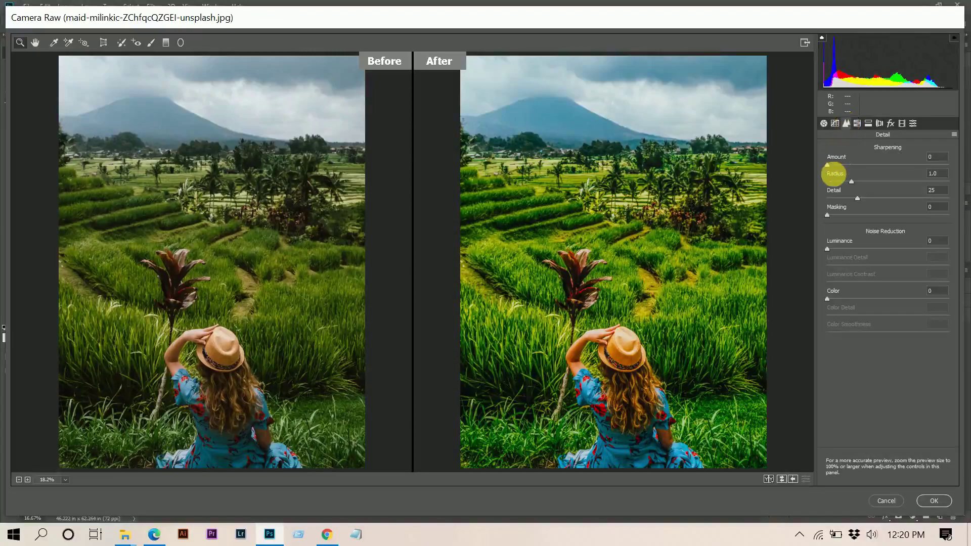
left_click_drag(843, 167, 846, 166)
left_click_drag(851, 165, 853, 165)
left_click(853, 183)
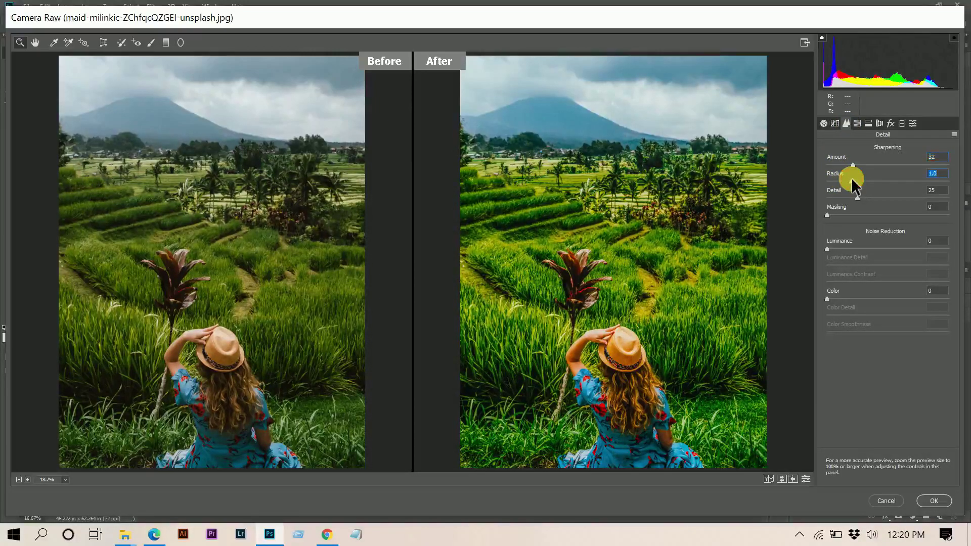
key("Up")
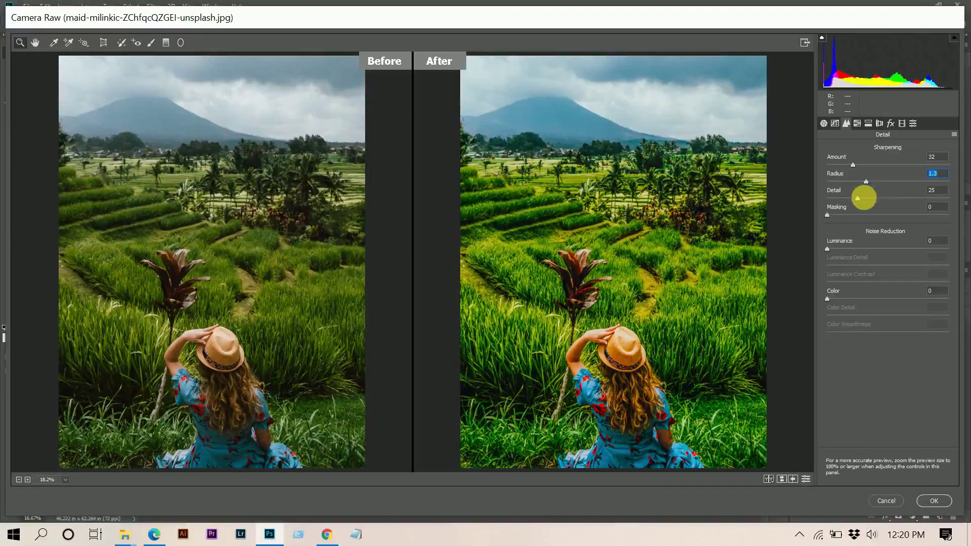
left_click_drag(855, 199, 866, 197)
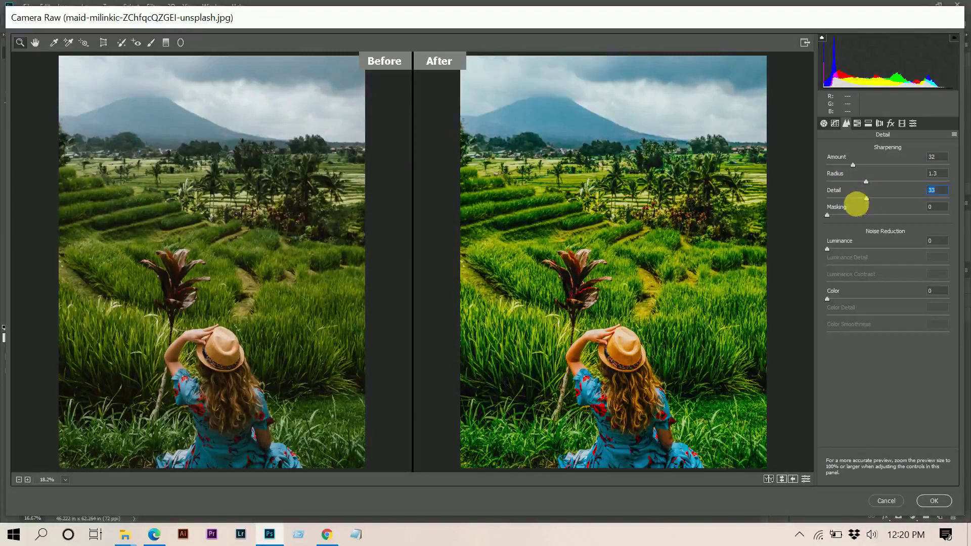
Step: Reduce the photo's noise with Luminance 19, Luminance Detail 28 and Color 25
mouse_move(852, 248)
left_mouse_down()
mouse_move(839, 247)
mouse_move(858, 271)
mouse_move(859, 261)
left_mouse_up()
left_click_drag(825, 298, 858, 297)
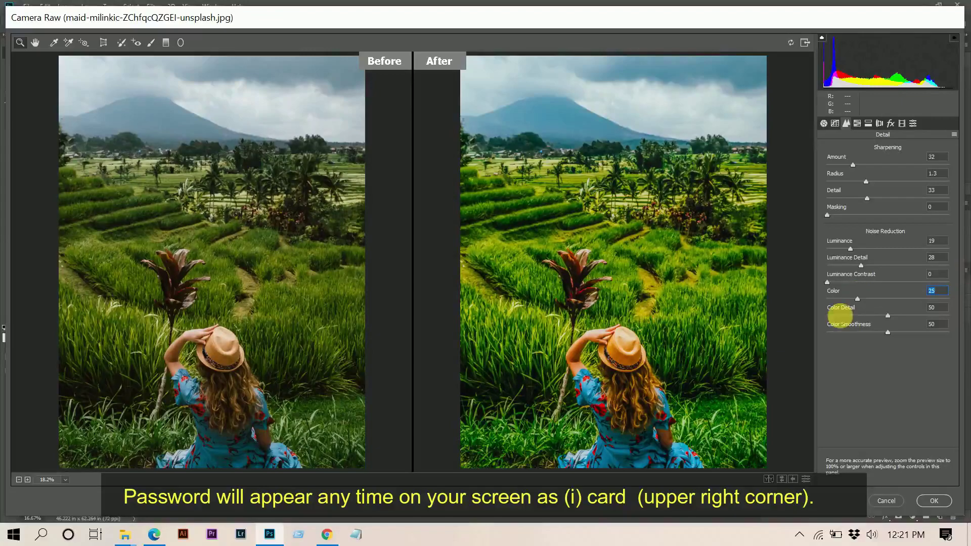
Step: Set the HSL hue of Reds to -5, Oranges to +2, Yellows to -48 and Greens to +44
left_click(857, 124)
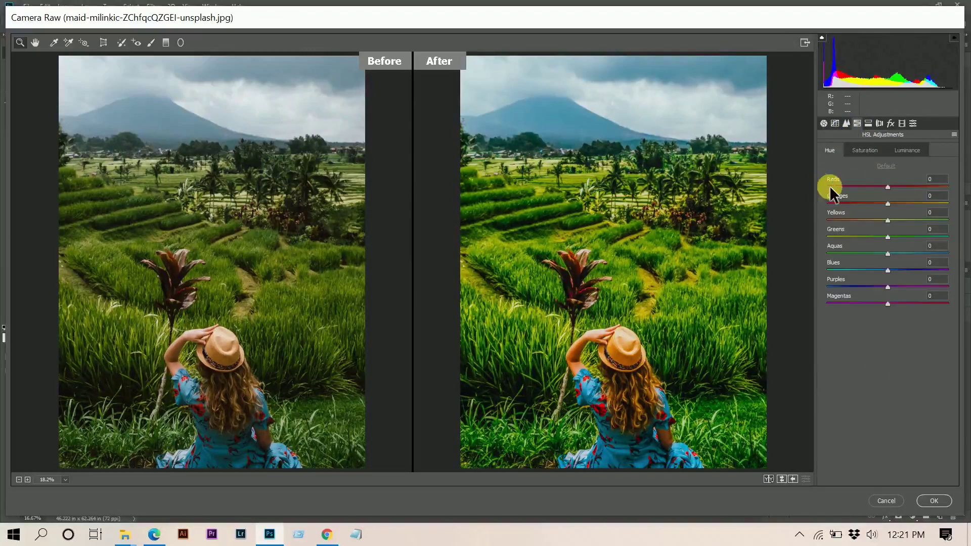
left_click_drag(888, 187, 881, 187)
left_click(890, 202)
left_click_drag(888, 220, 858, 221)
left_click(906, 236)
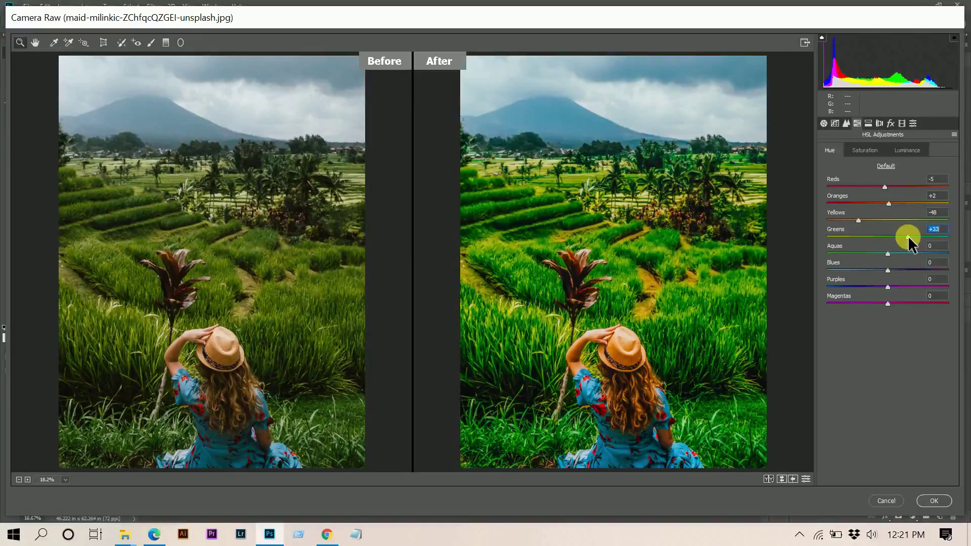
left_click_drag(915, 236, 915, 237)
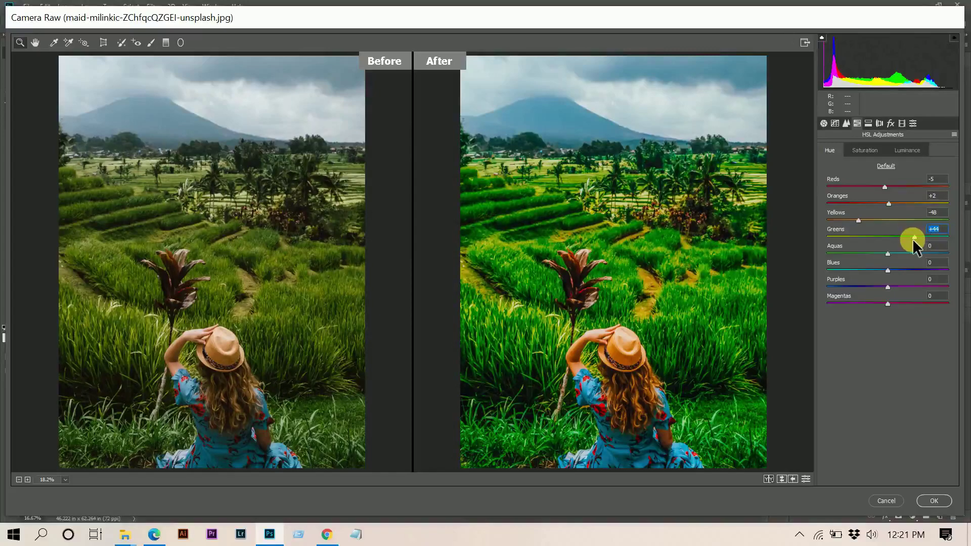
Step: Set the HSL hue of Aquas to +10, Blues to -5, Purples to +20 and Magentas to +20
left_click_drag(887, 255, 902, 285)
left_click(889, 287)
left_click(896, 303)
left_click_drag(901, 302, 898, 301)
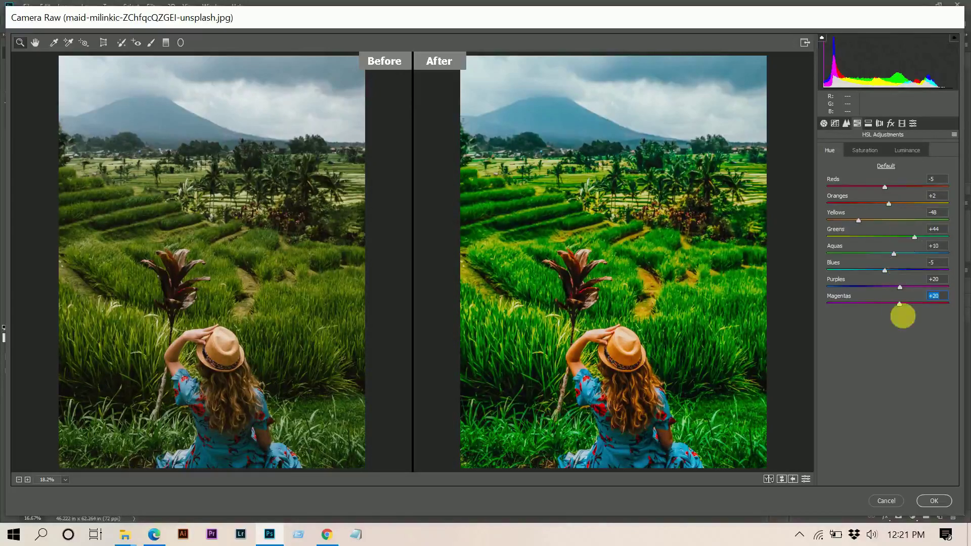
Step: Set the HSL saturation to Reds -48, Oranges -47, Yellows -90, Greens -88, Aquas -50, Blues -30, Purples -50 and Magentas -40
left_click(861, 146)
left_click_drag(887, 187, 861, 187)
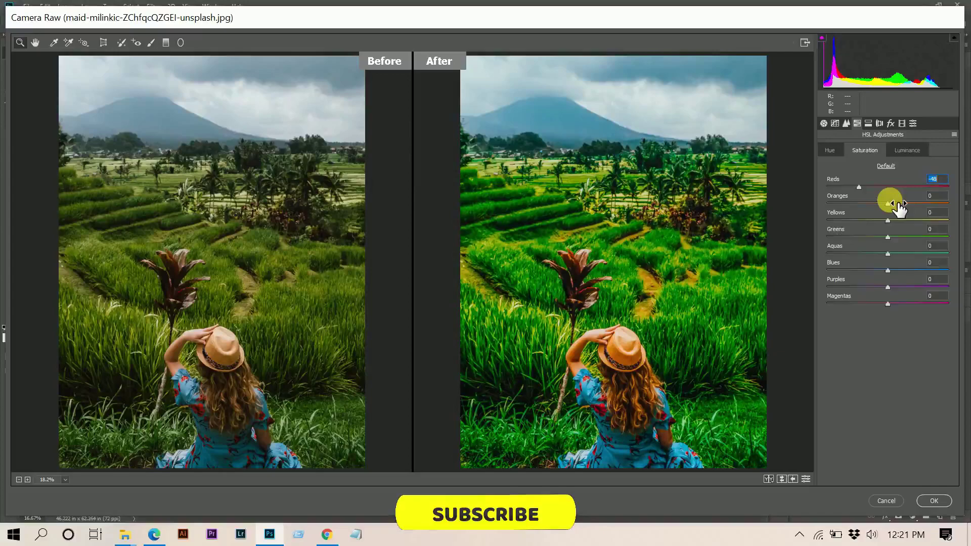
left_click_drag(883, 205, 839, 216)
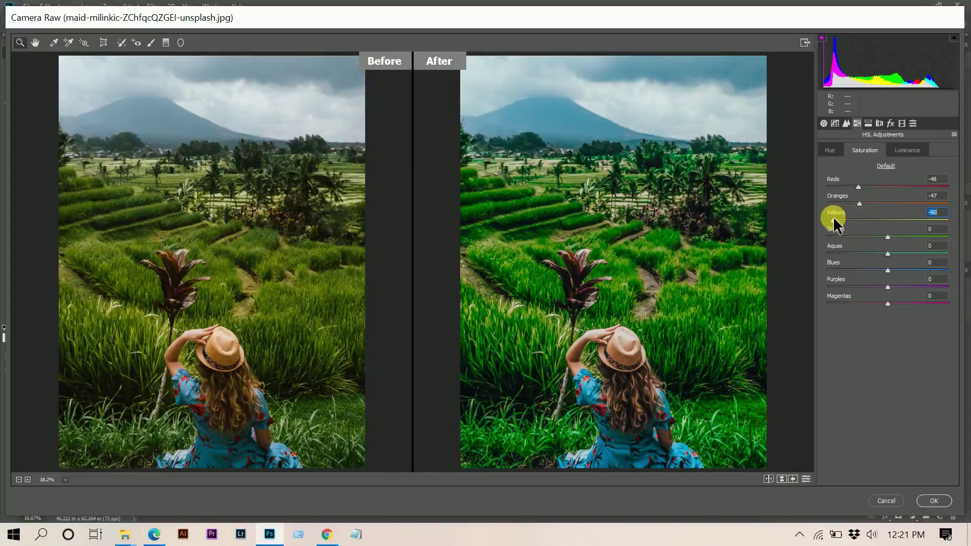
left_click_drag(877, 238, 836, 234)
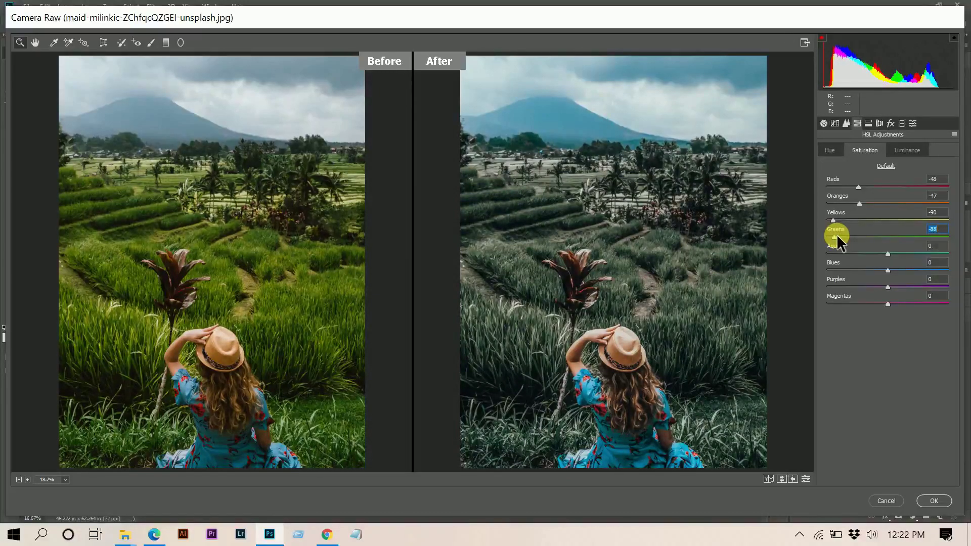
left_click_drag(836, 235, 835, 235)
left_click_drag(888, 252, 875, 268)
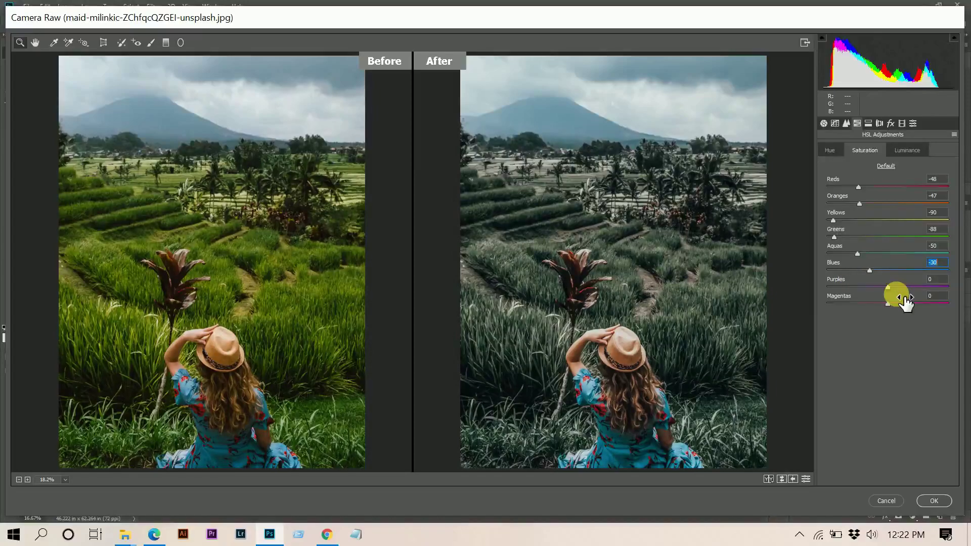
left_click_drag(886, 287, 863, 299)
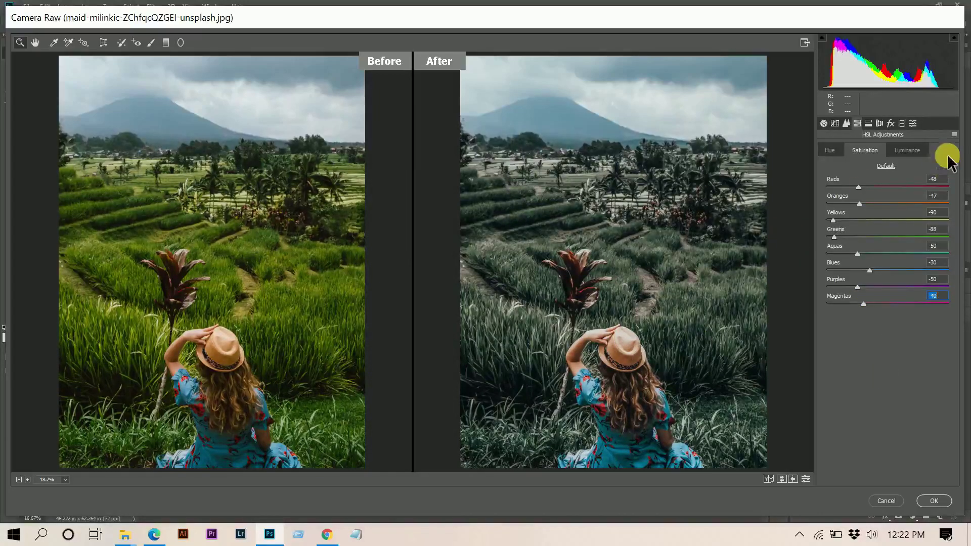
Step: Set the HSL luminance to Reds -2, Oranges -8, Greens -47, Aquas +5, Blues -20, Purples +15 and Magentas +20
left_click(906, 149)
left_click_drag(888, 186, 884, 203)
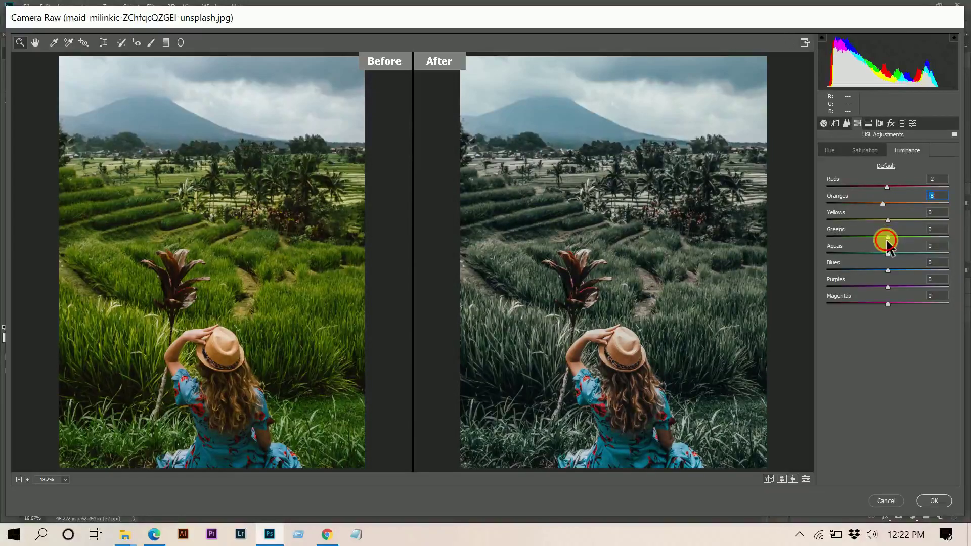
left_click_drag(867, 236, 860, 233)
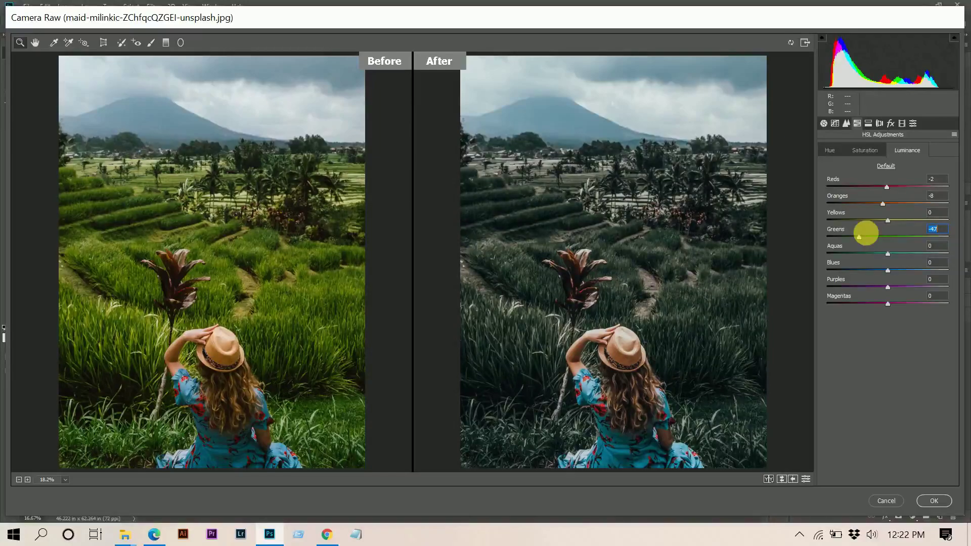
left_click(889, 253)
left_click_drag(890, 252, 891, 253)
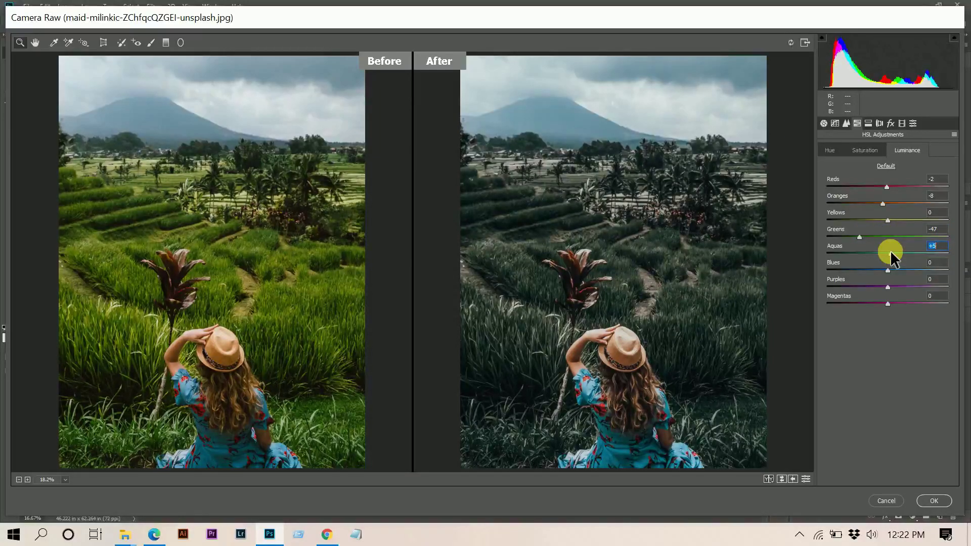
mouse_move(888, 270)
left_mouse_down()
mouse_move(875, 271)
mouse_move(896, 287)
left_mouse_up()
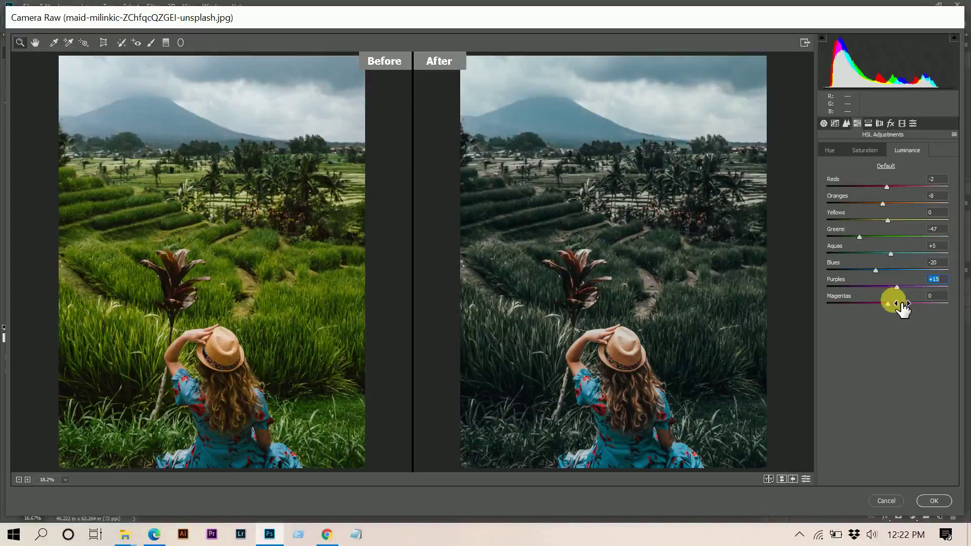
left_click(904, 304)
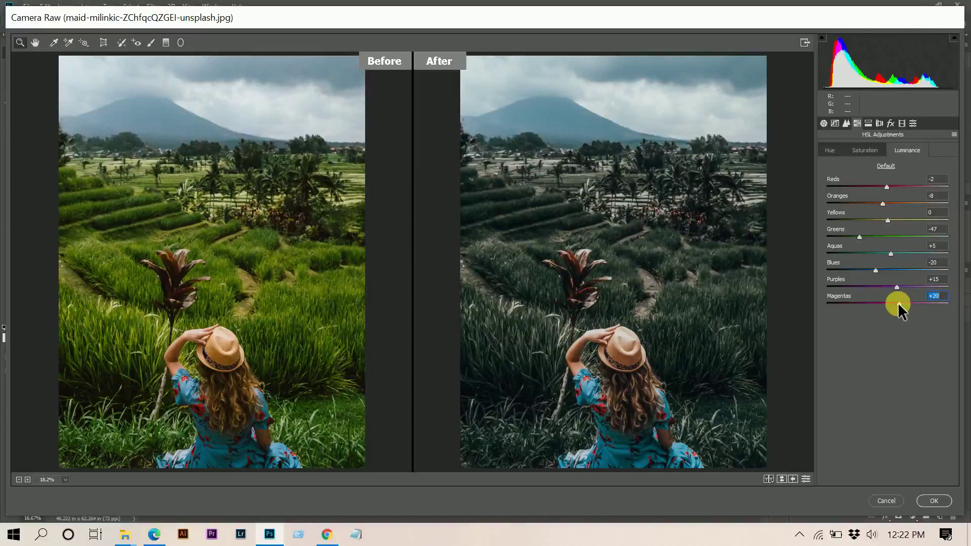
Step: Add a post-crop vignette to the photo with an Amount of -12
left_click(891, 125)
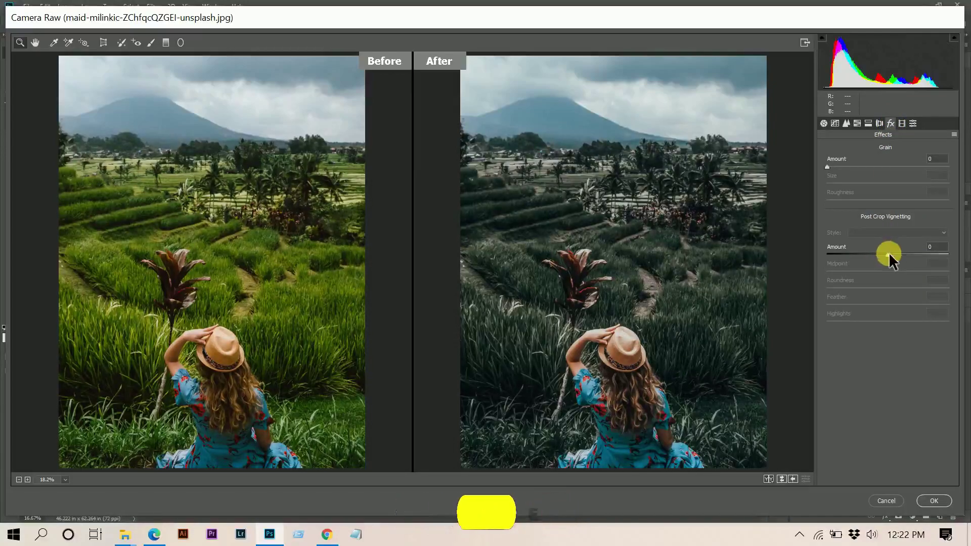
left_click_drag(888, 253, 885, 256)
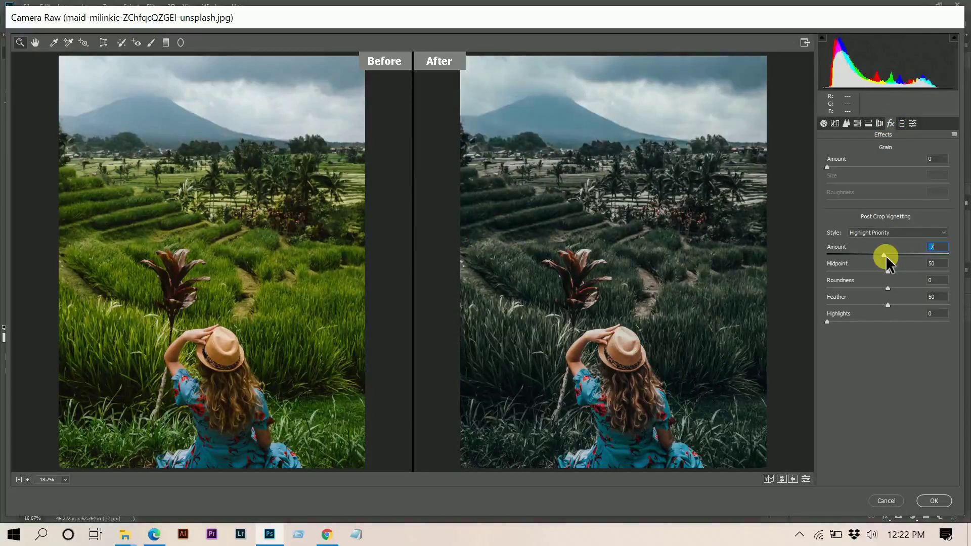
key("Down")
key("Down")
key("Down")
key("Down")
key("Down")
key("Down")
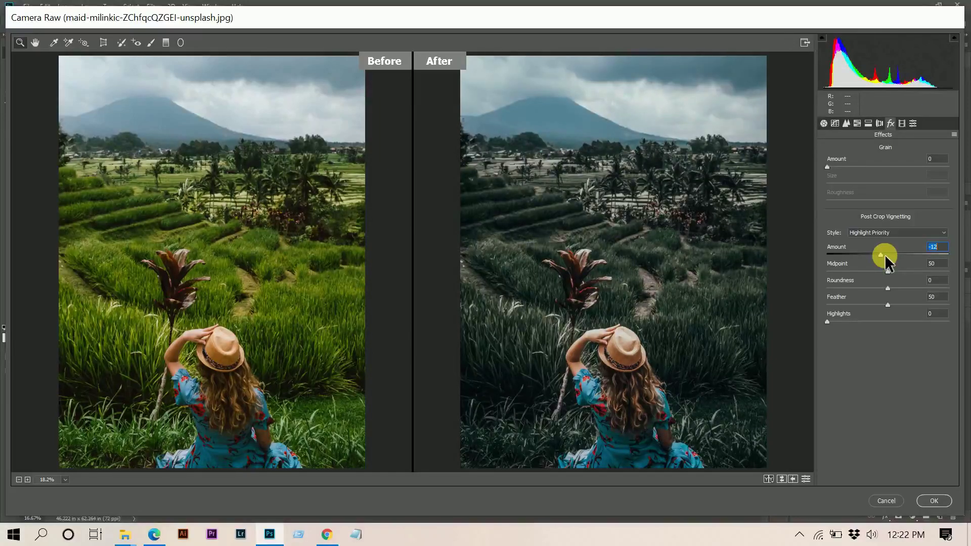
Step: Calibrate the Shadows Tint to -2 and the Red Primary to Hue +18 and Saturation +30
left_click(902, 123)
left_click(887, 188)
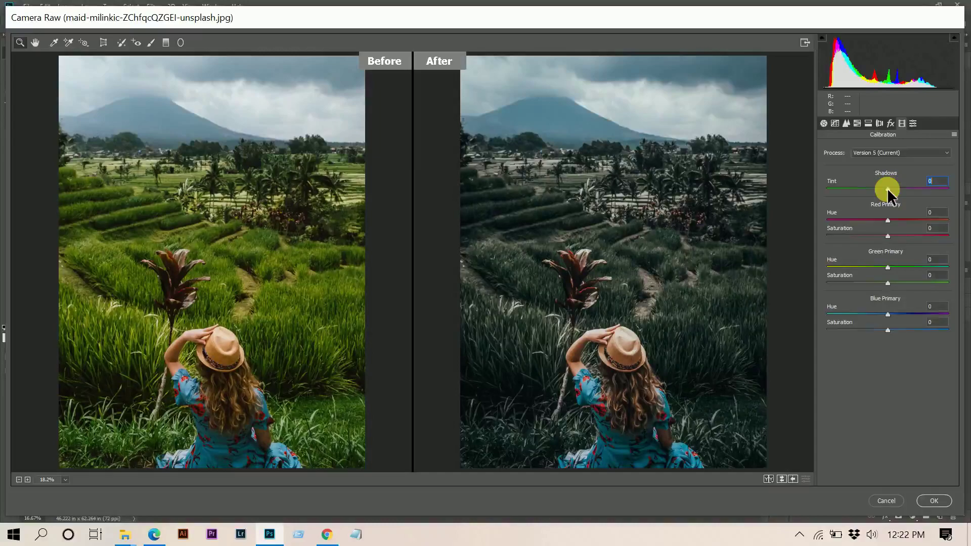
mouse_move(896, 219)
left_mouse_down()
mouse_move(895, 235)
mouse_move(906, 235)
left_mouse_up()
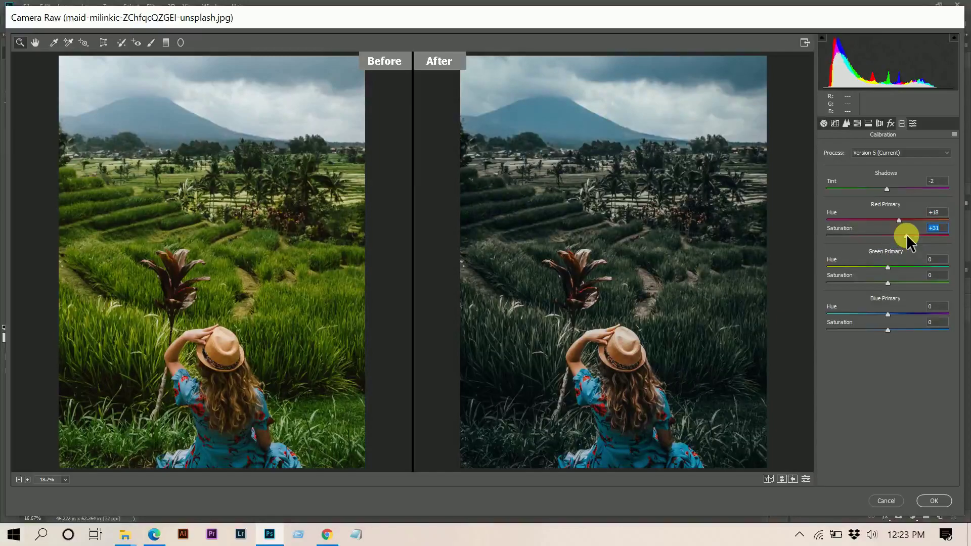
Step: Calibrate the Green Primary to Hue +45, Saturation +10 and the Blue Primary to Hue -14, Saturation +37
left_click(905, 265)
left_click_drag(905, 265, 915, 262)
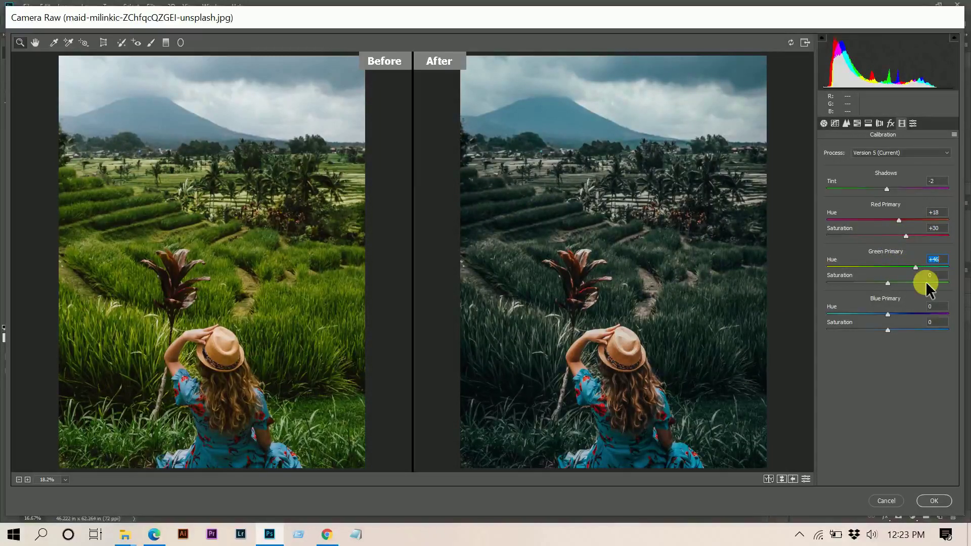
left_click(896, 283)
left_click_drag(898, 284, 881, 314)
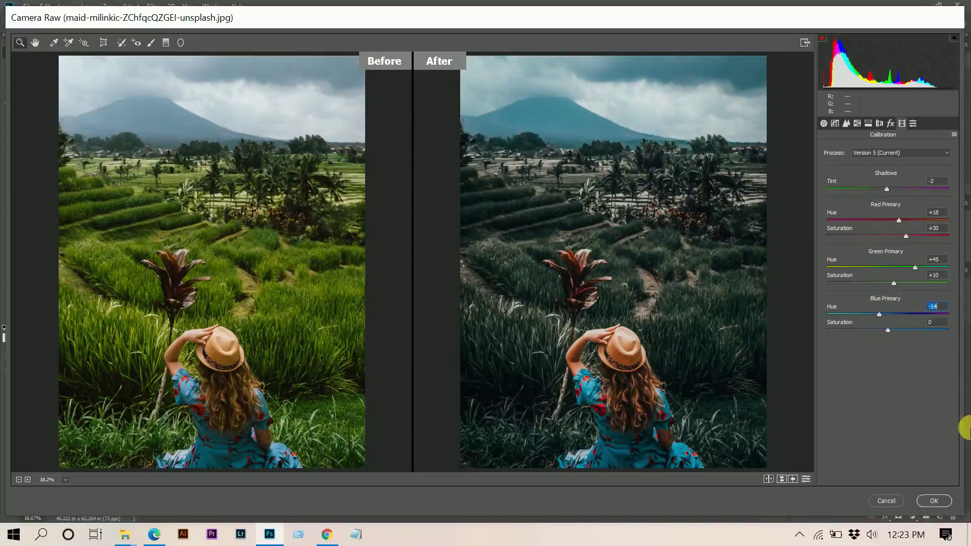
mouse_move(903, 329)
left_mouse_down()
mouse_move(921, 329)
mouse_move(910, 329)
left_mouse_up()
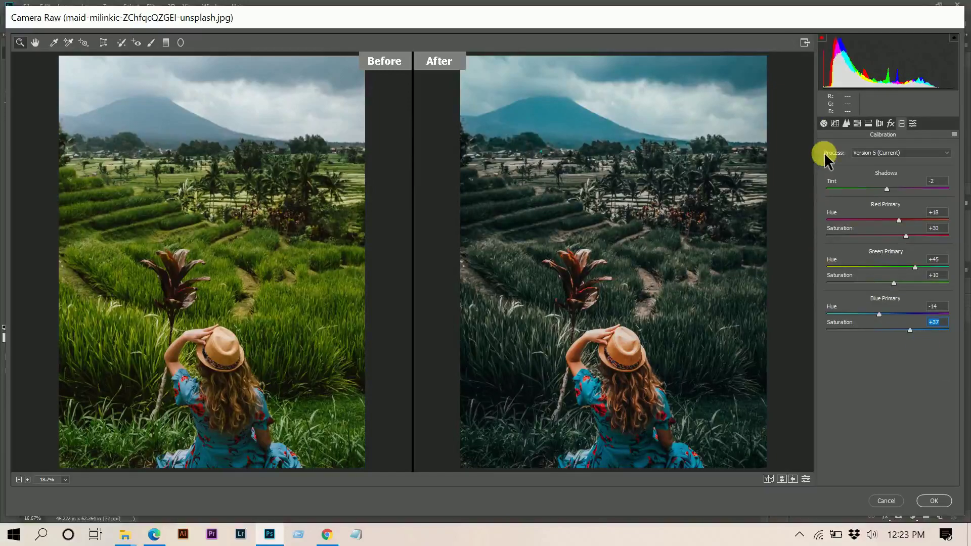
Step: Set the photo's Exposure to -0.15 in the basic adjustments
left_click(824, 123)
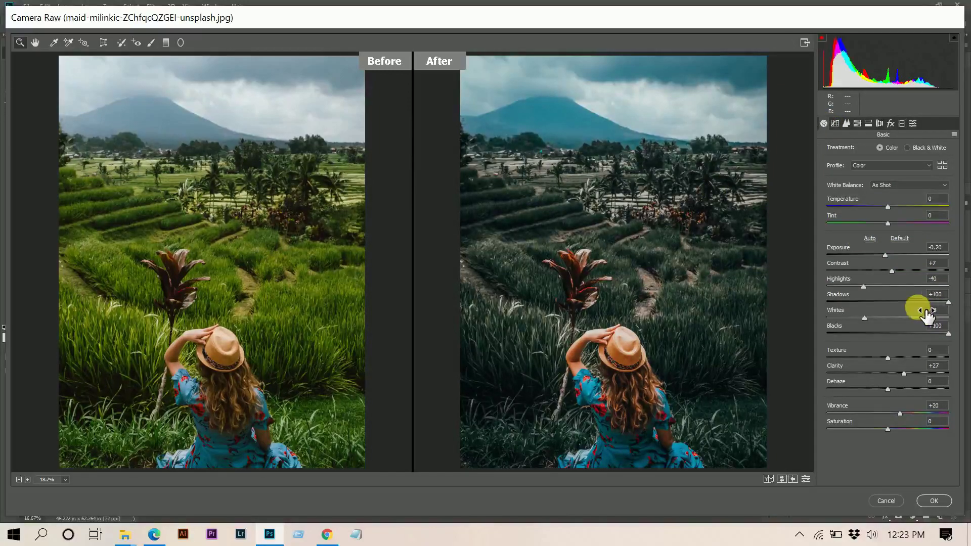
left_click(944, 248)
key("Down")
key("Up")
key("Up")
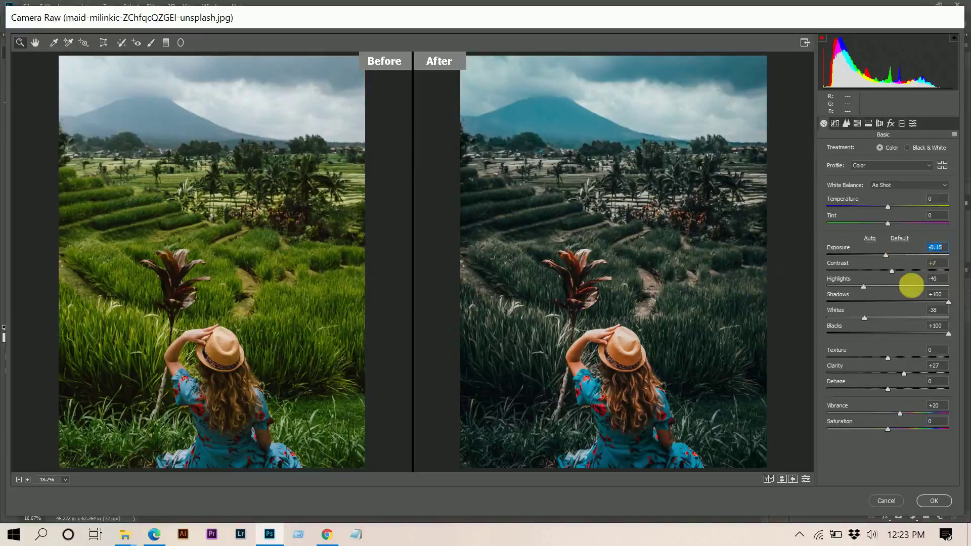
Step: Inspect the graded photo up close, apply the Camera Raw adjustments to Layer 1 and compare it with the original
left_click(714, 187)
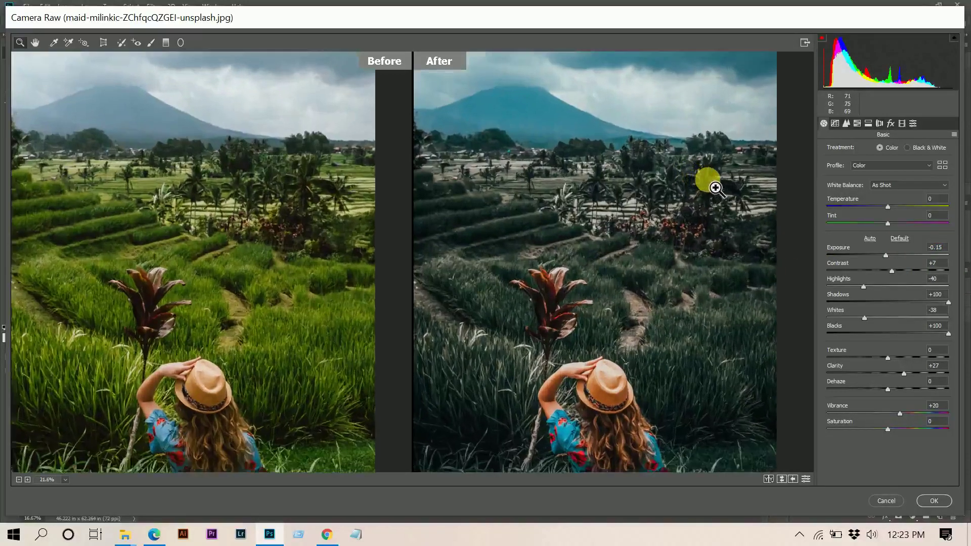
left_click(690, 213)
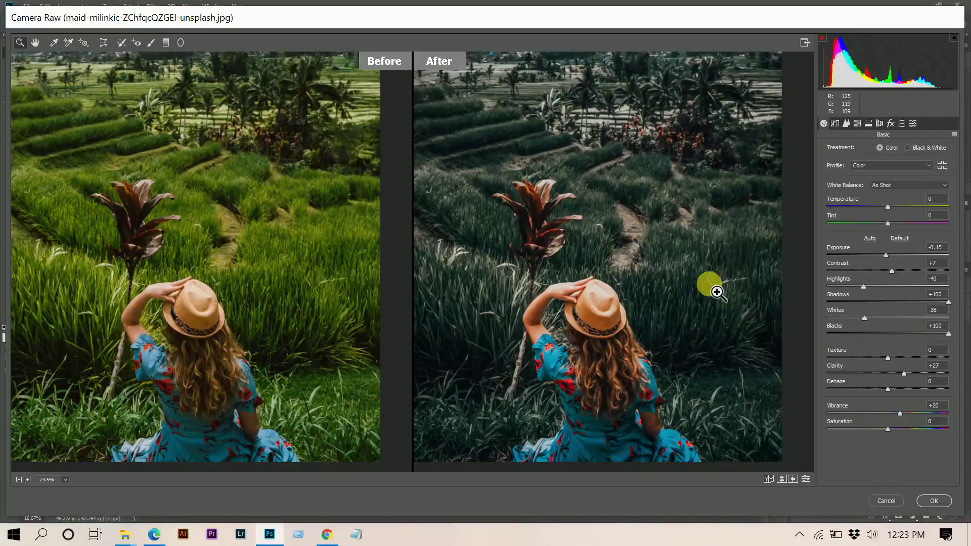
scroll(685, 254, "up", 3)
left_click(943, 501)
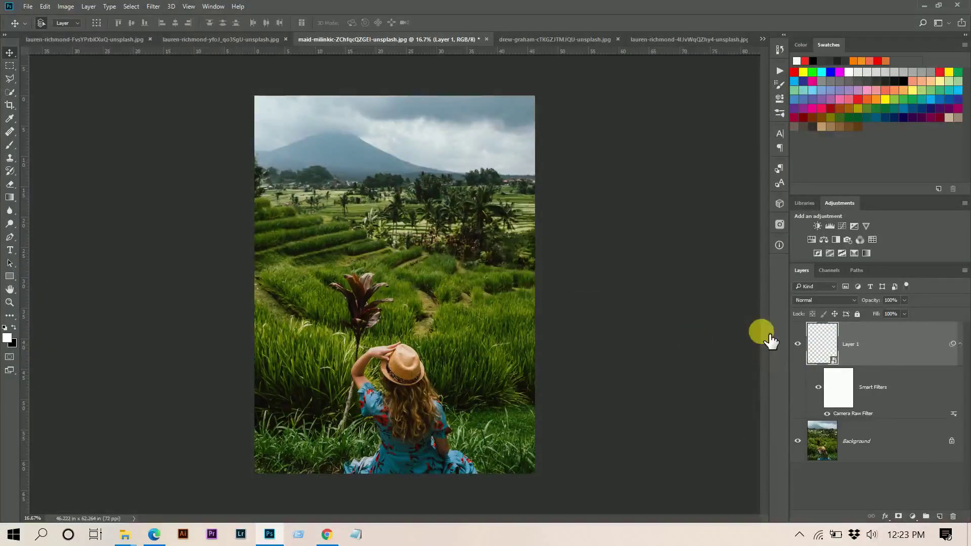
left_click(799, 343)
left_click(798, 344)
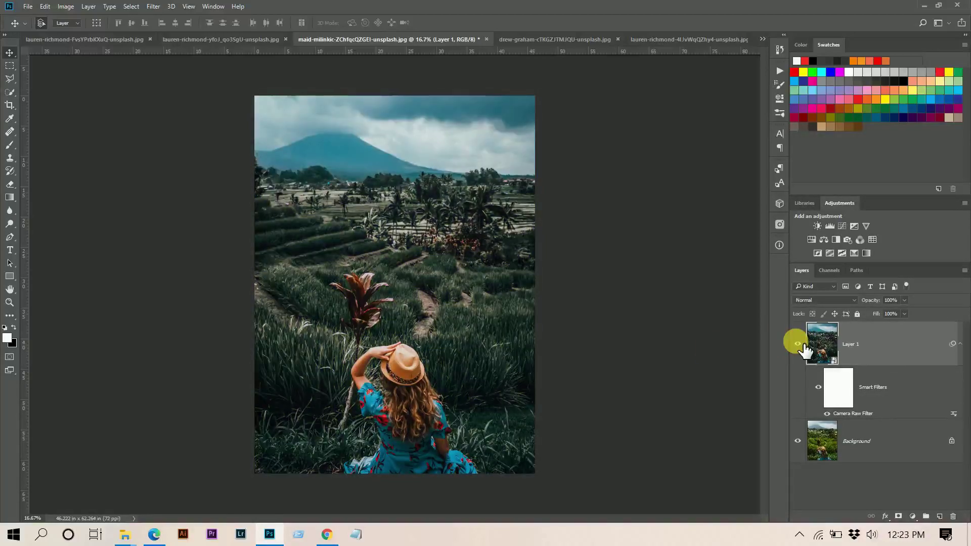
Step: Apply the same Camera Raw grade to the photo of the woman among sunflowers and compare it with the original
left_click(233, 40)
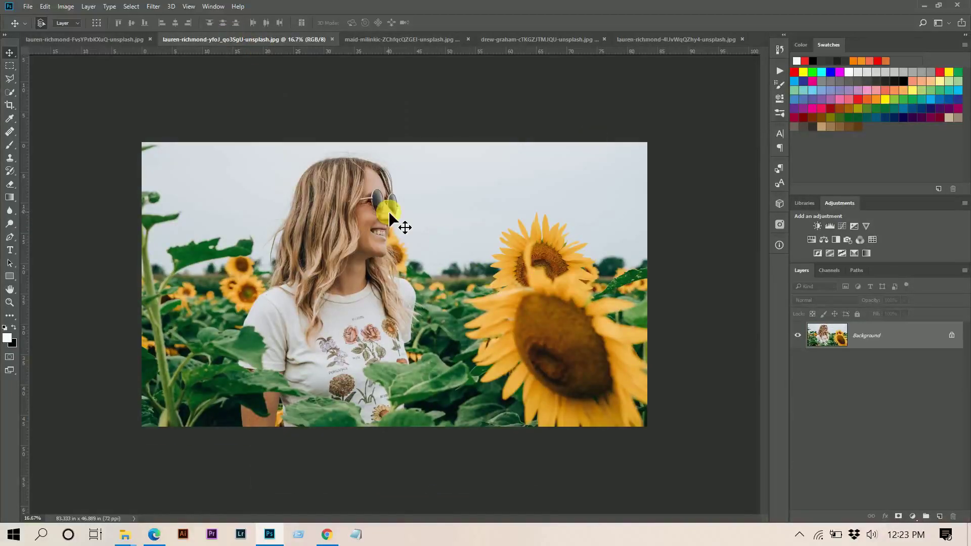
left_click(155, 6)
left_click(163, 19)
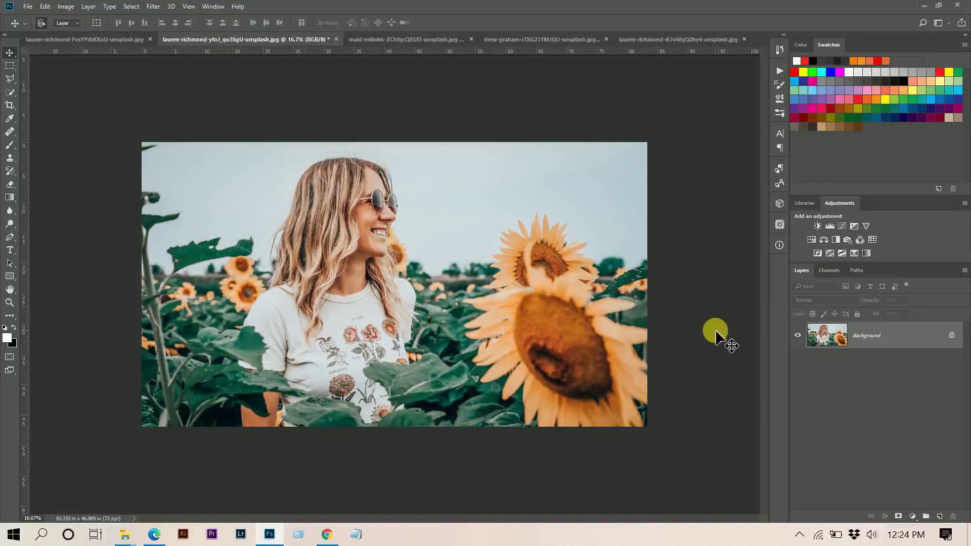
key("ctrl+z")
key("ctrl+z")
Step: Apply the same Camera Raw grade to the photo of two women in a sunflower field and compare it with the original
left_click(96, 37)
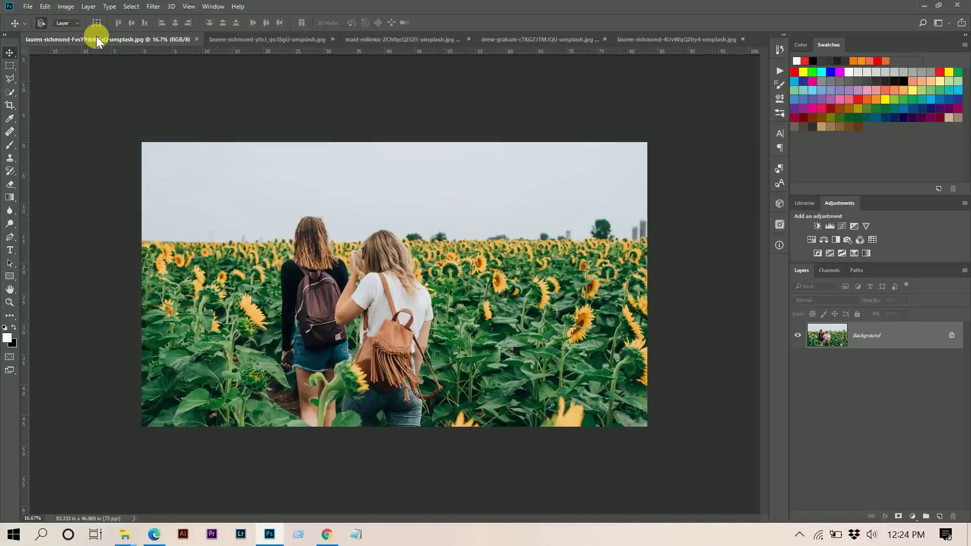
left_click(153, 6)
left_click(174, 29)
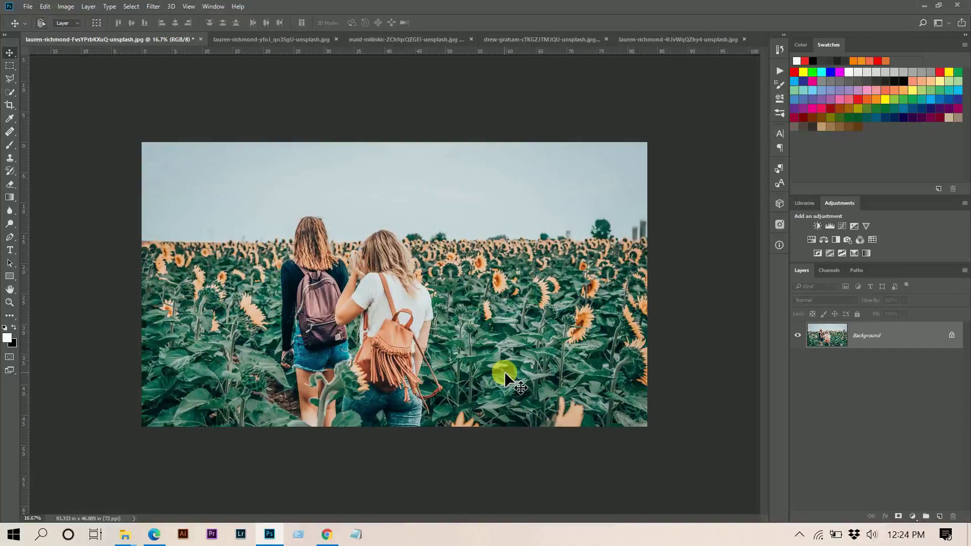
key("ctrl+z")
Step: Apply the same Camera Raw grade to the photo of the eye behind a leaf and compare it with the original
left_click(546, 39)
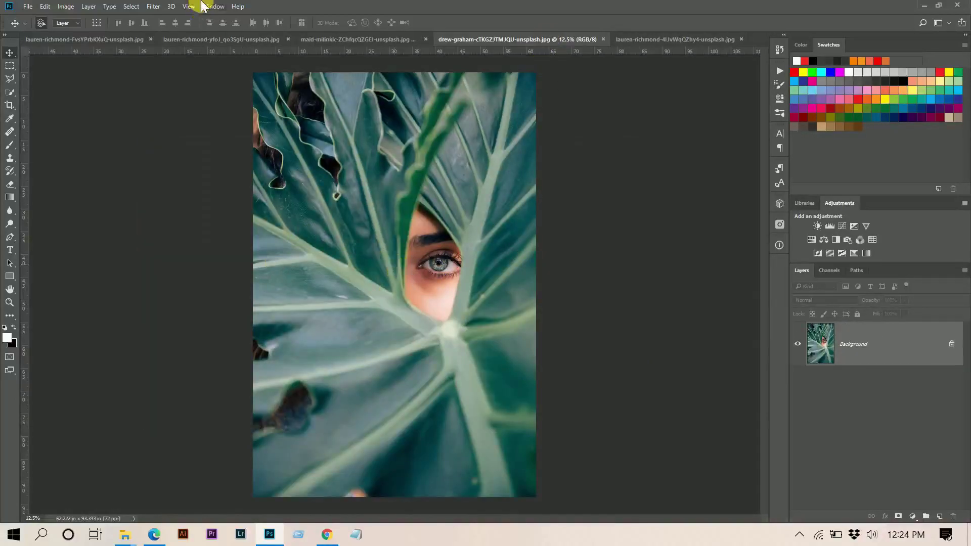
left_click(153, 6)
left_click(162, 20)
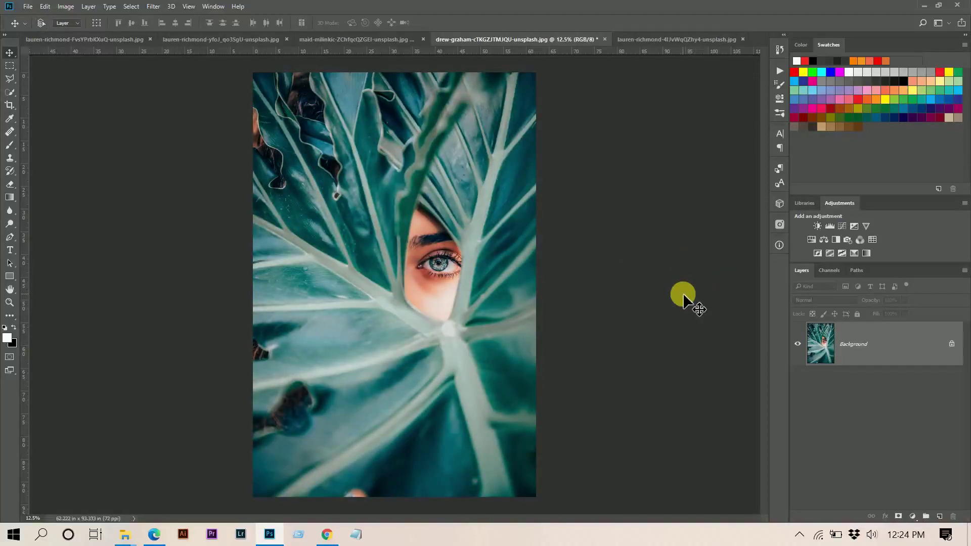
key("ctrl+z")
key("ctrl+z")
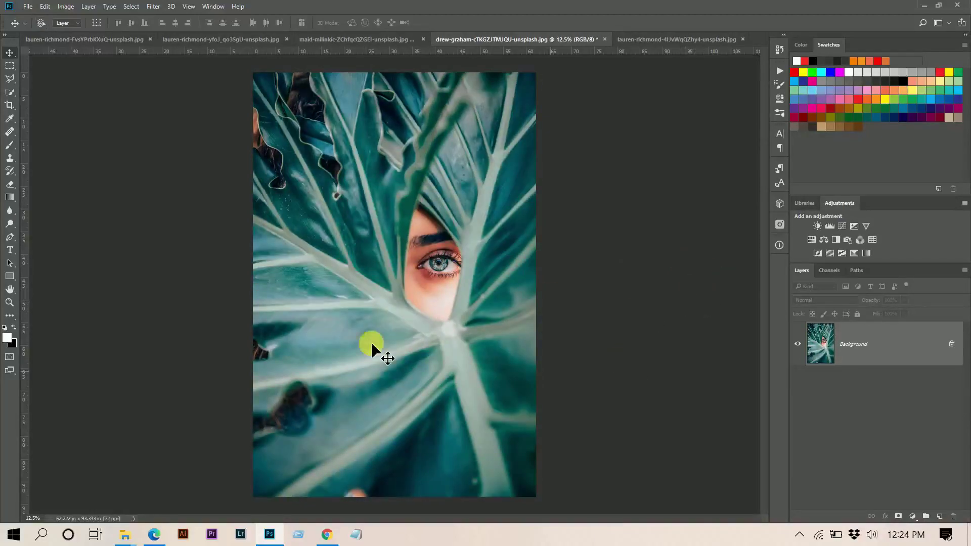